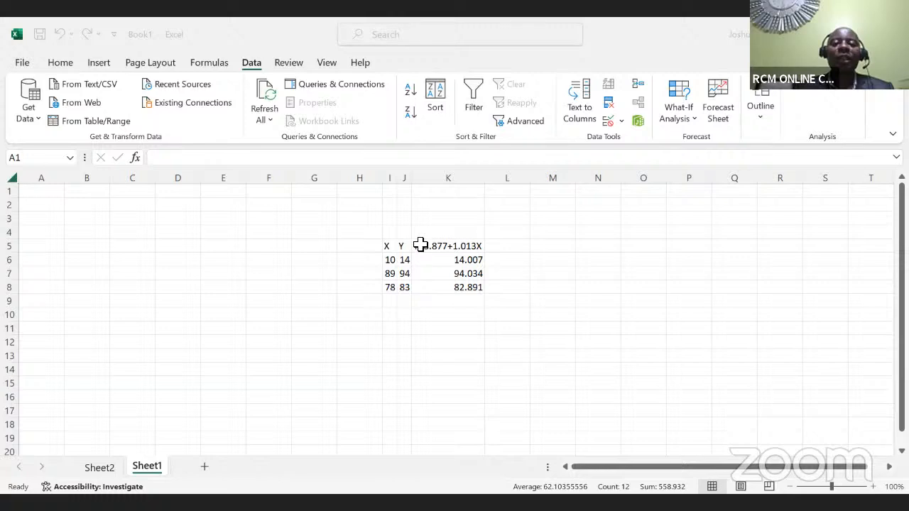
- Delete column K, which holds the regression equation values, from Sheet1
left_click(420, 245)
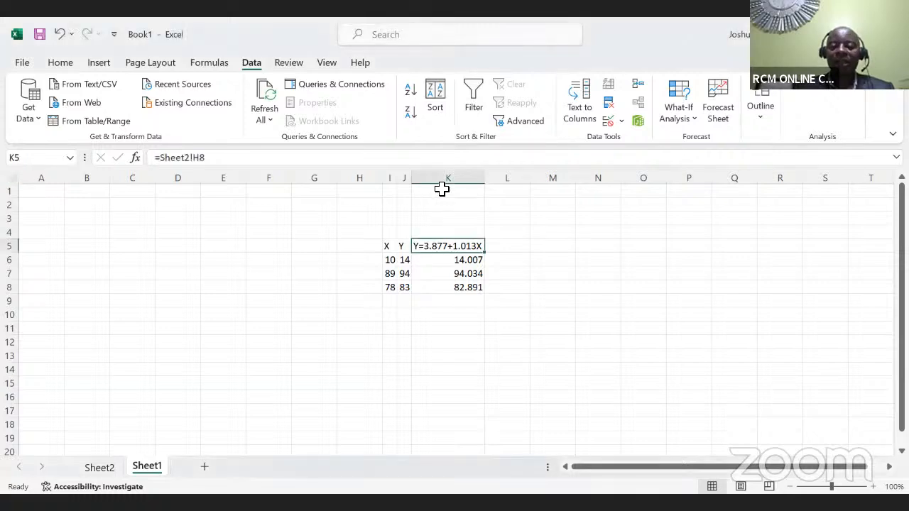
left_click(445, 176)
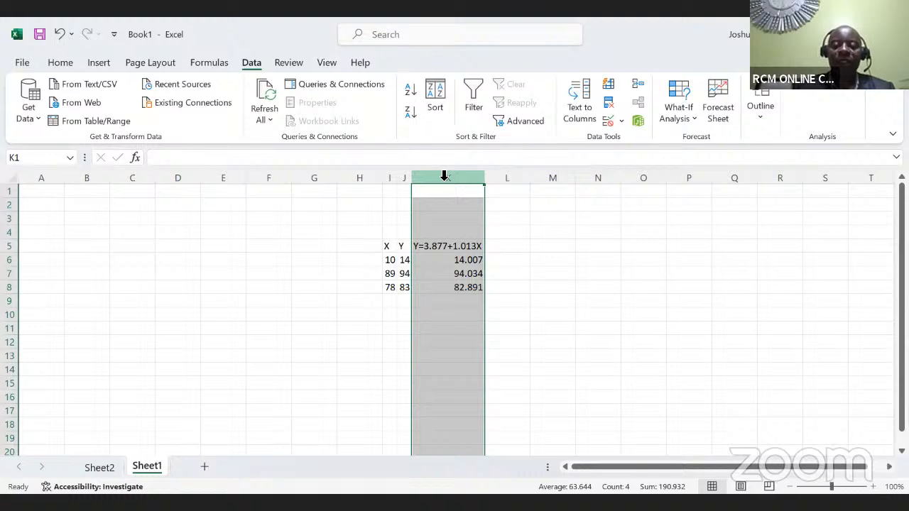
key("ctrl+minus")
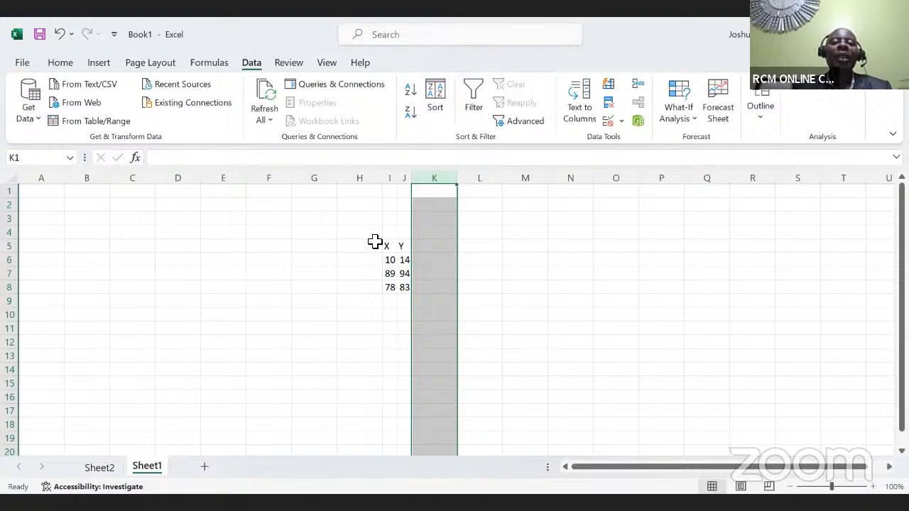
left_click(320, 254)
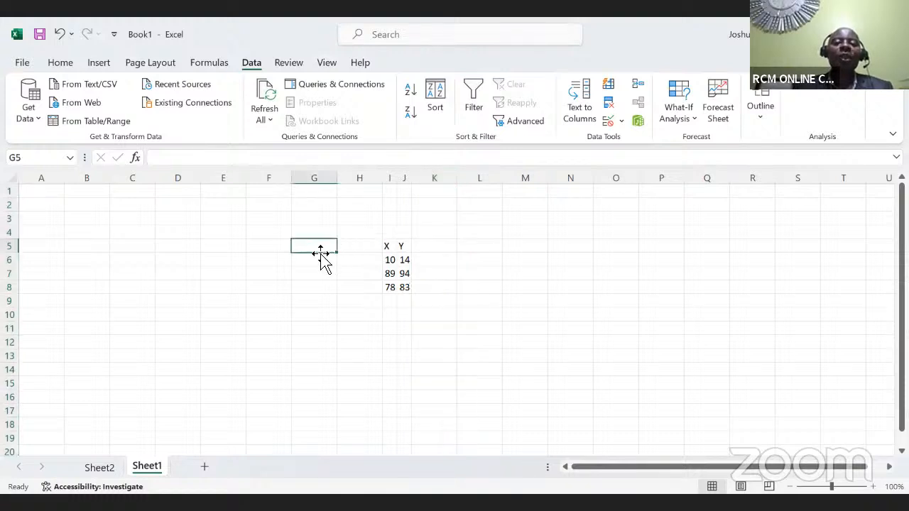
left_click(299, 204)
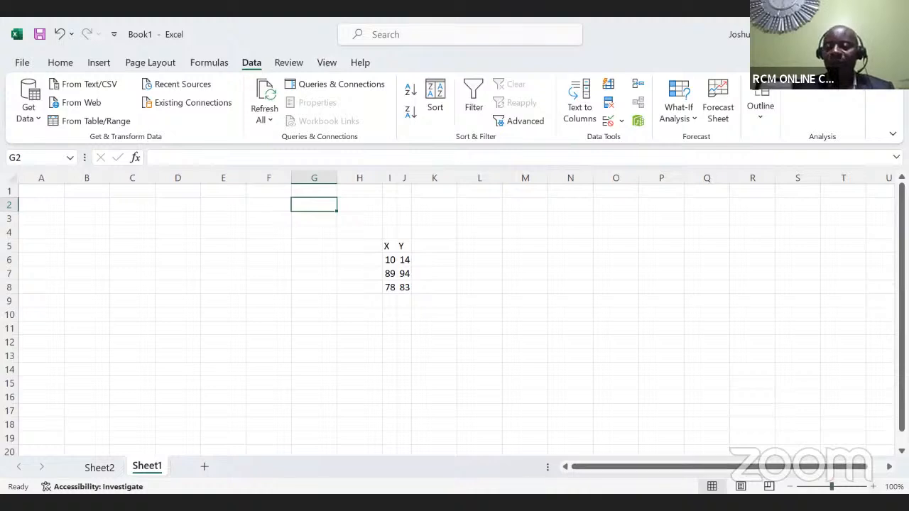
- Top-align the X heading in cell I5
left_click(873, 487)
left_click(873, 487)
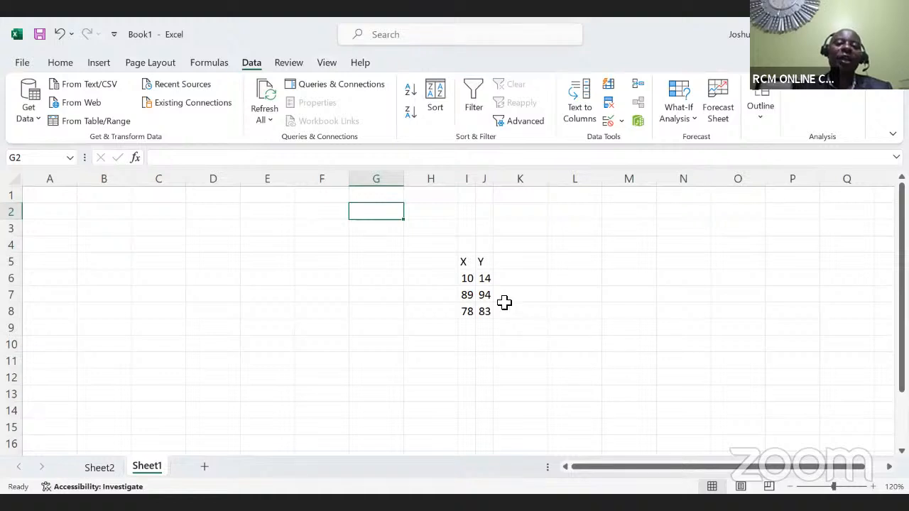
left_click(469, 267)
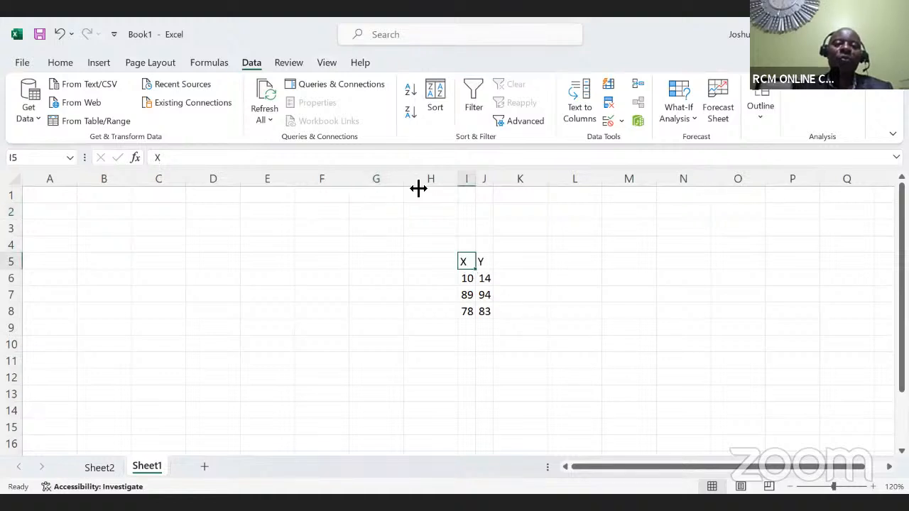
left_click(64, 68)
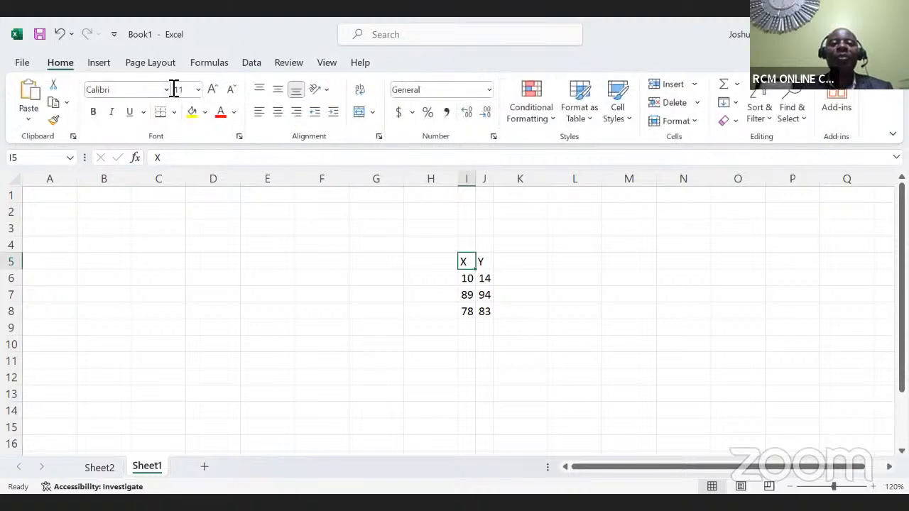
left_click(261, 90)
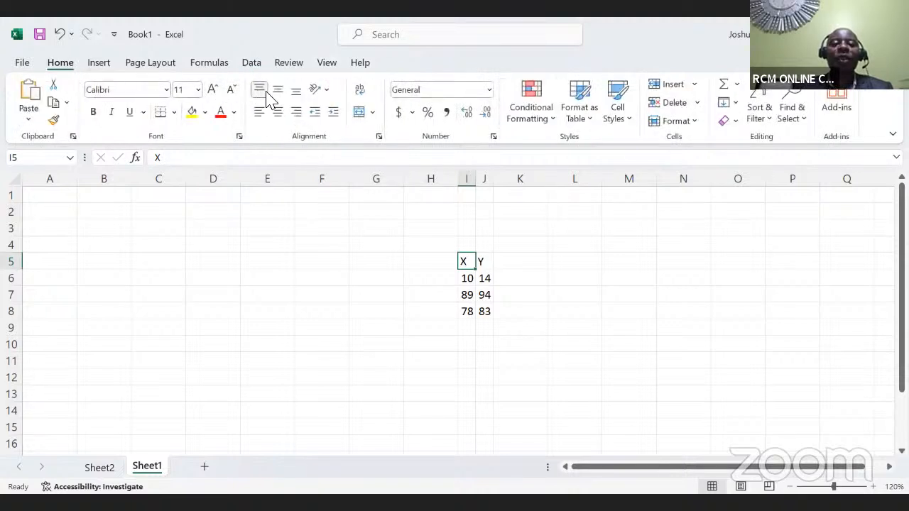
- Try middle alignment on the Y heading in cell J5, and set it back to bottom alignment
left_click(486, 263)
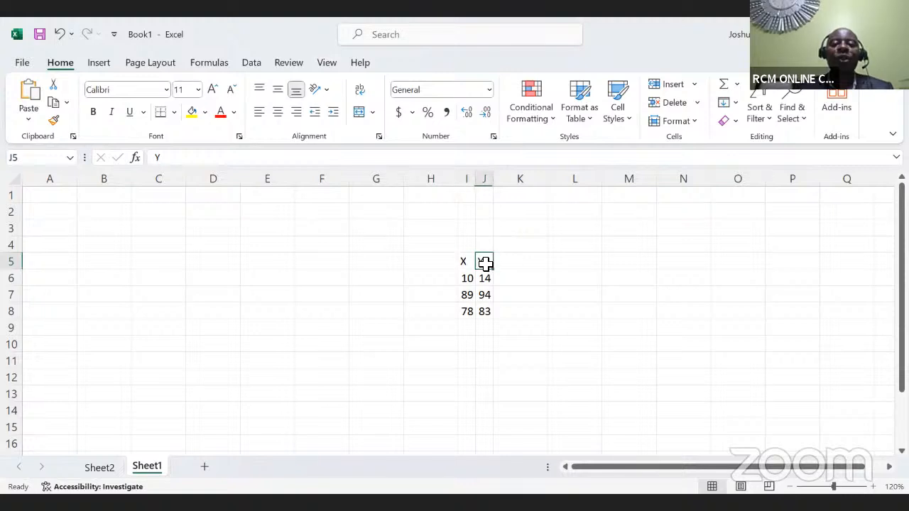
left_click(279, 90)
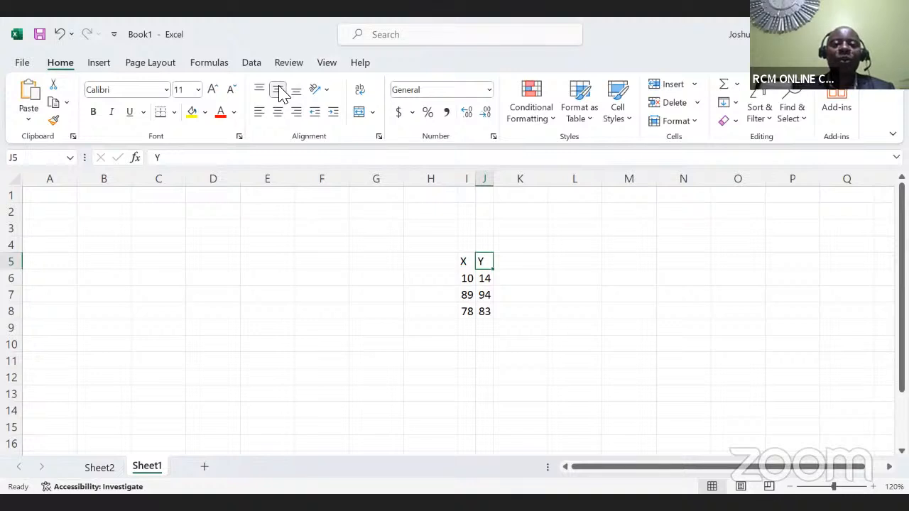
left_click(296, 95)
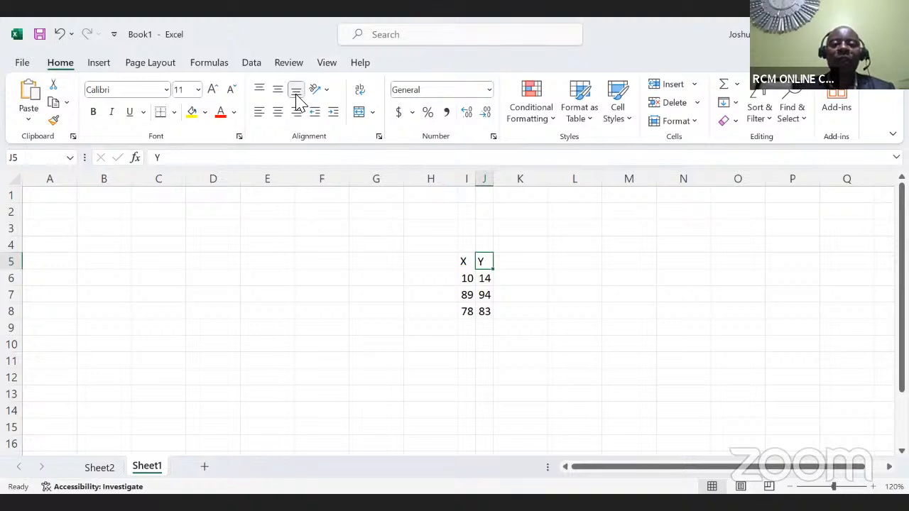
- Enter the linear equation text "Y=A +bx" in cell M8
left_click(622, 307)
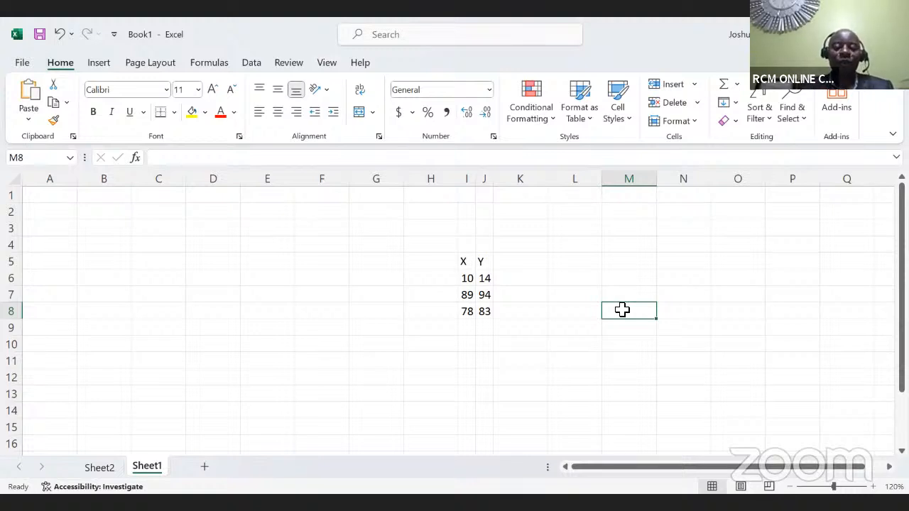
type("Y=A")
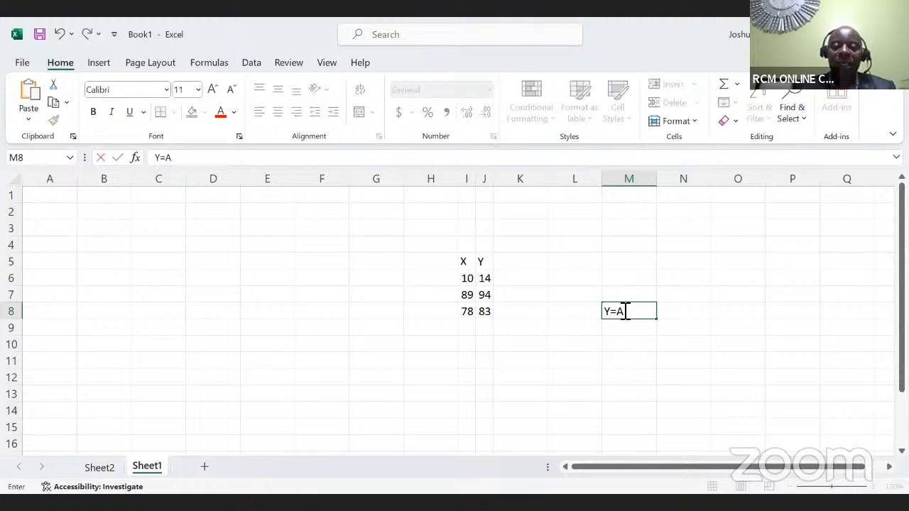
type(" =")
type(" +bx")
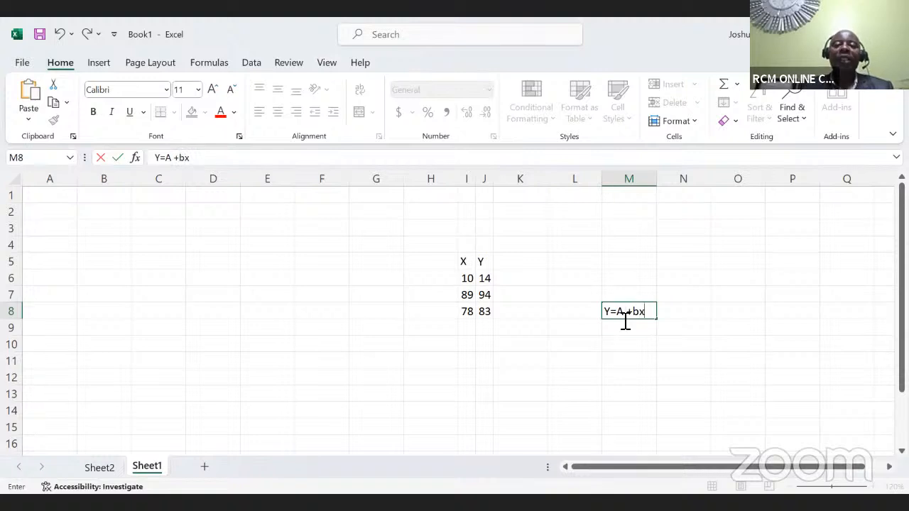
left_click(628, 344)
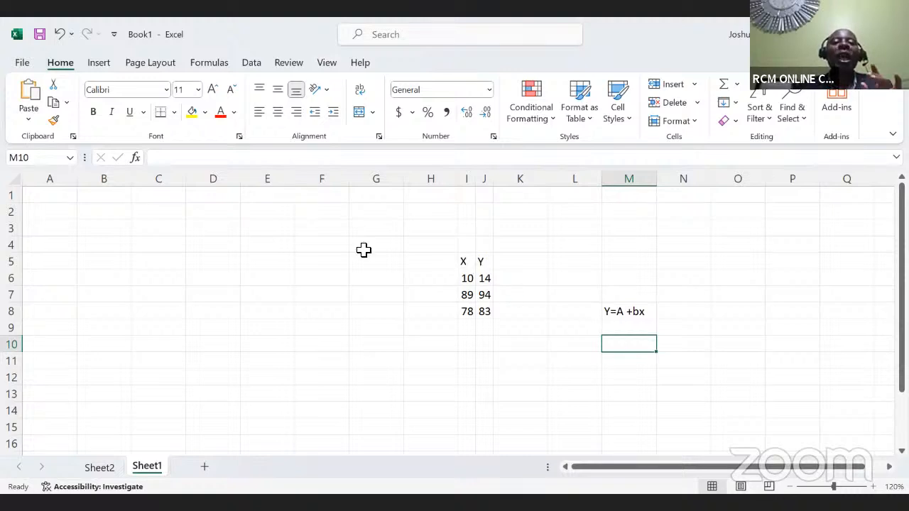
- Check in the Excel Add-ins manager of the program options whether the Analysis ToolPak is enabled, and close the manager
left_click(22, 63)
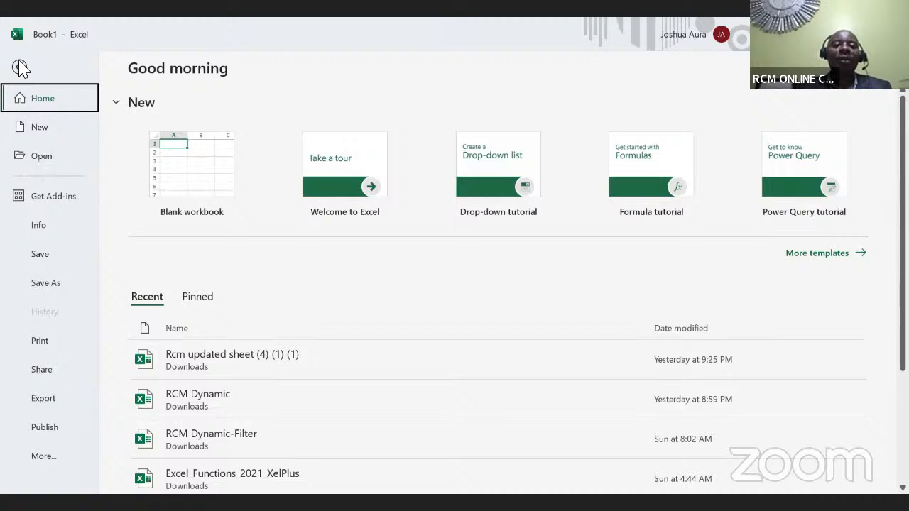
left_click(19, 69)
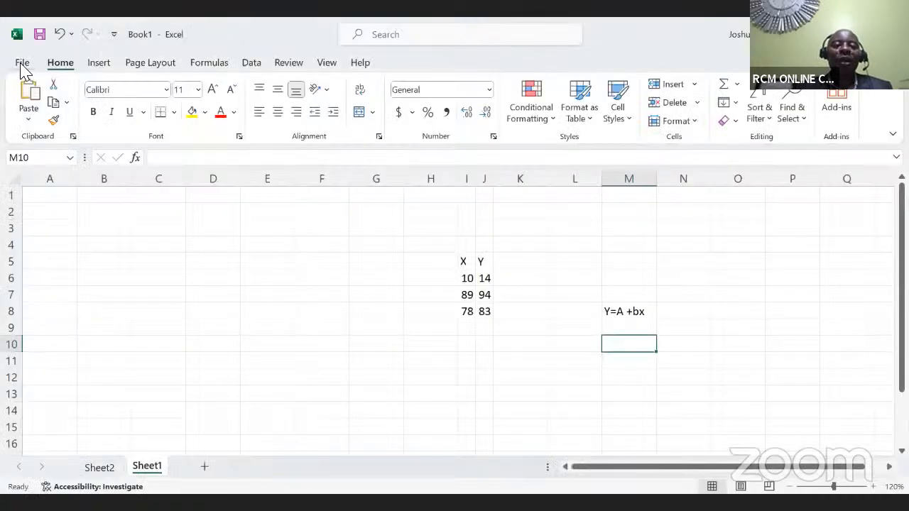
left_click(19, 64)
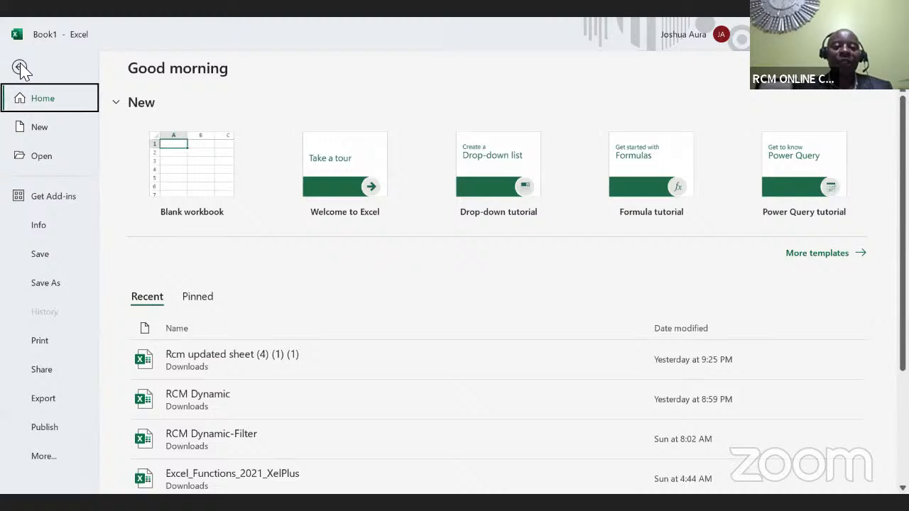
left_click(44, 458)
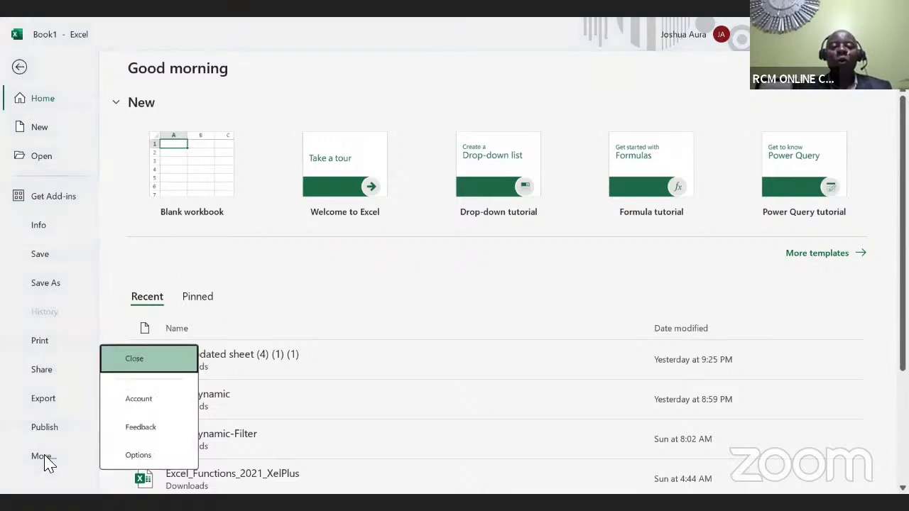
left_click(132, 458)
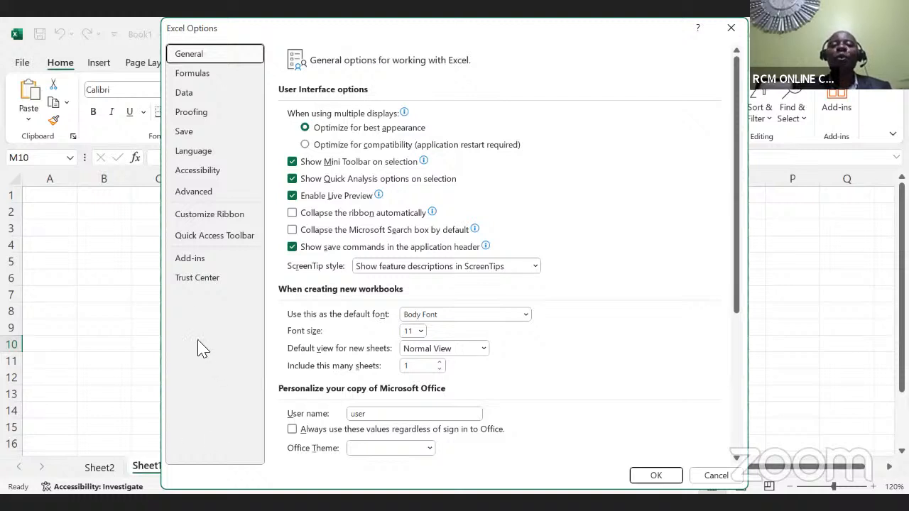
left_click(190, 259)
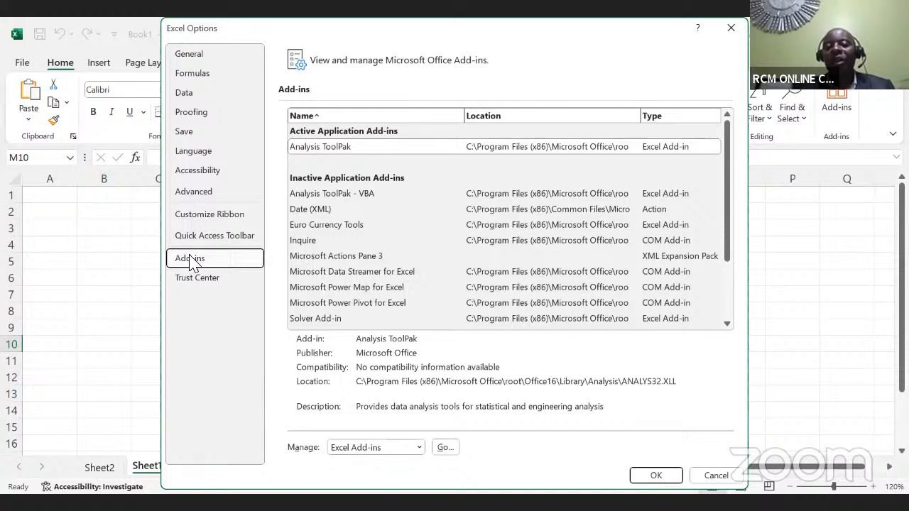
left_click(445, 447)
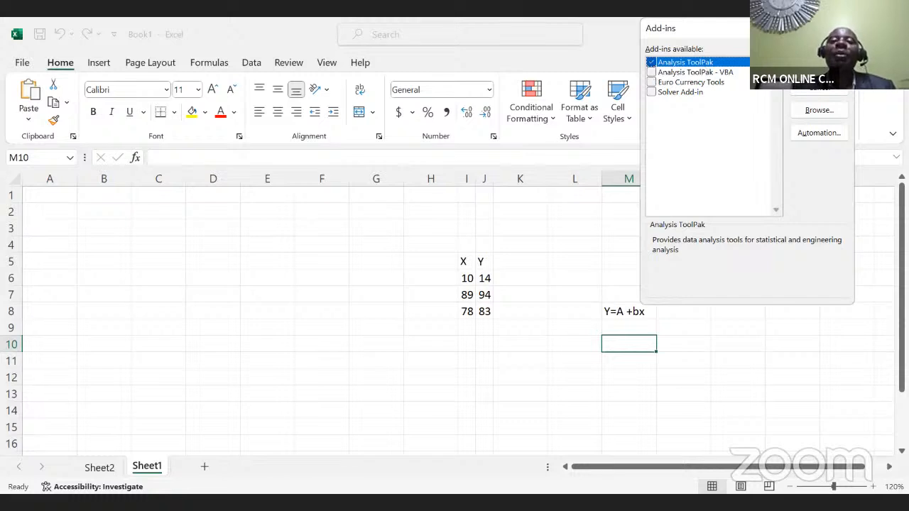
left_click(791, 92)
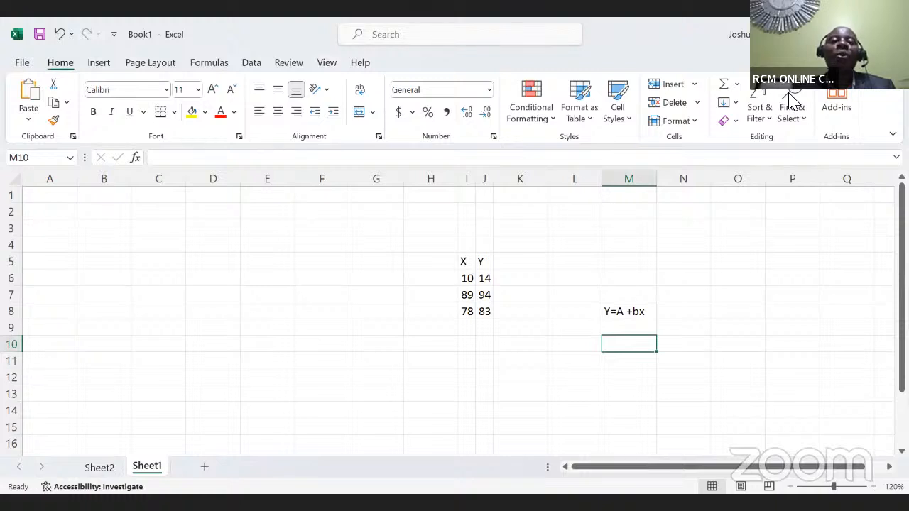
- Start the Regression tool from the Data Analysis tools
left_click(253, 64)
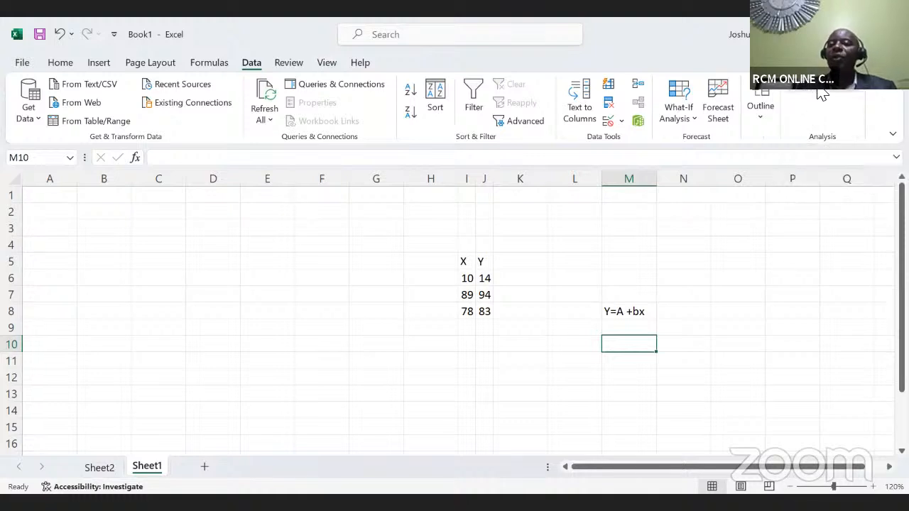
left_click(823, 94)
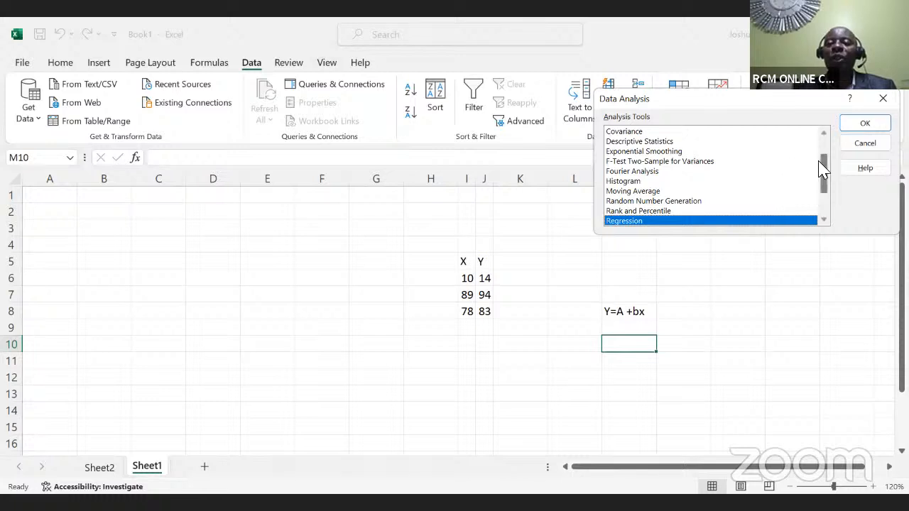
mouse_move(823, 172)
left_mouse_down()
mouse_move(821, 197)
mouse_move(833, 178)
left_mouse_up()
scroll(828, 176, "down", 2)
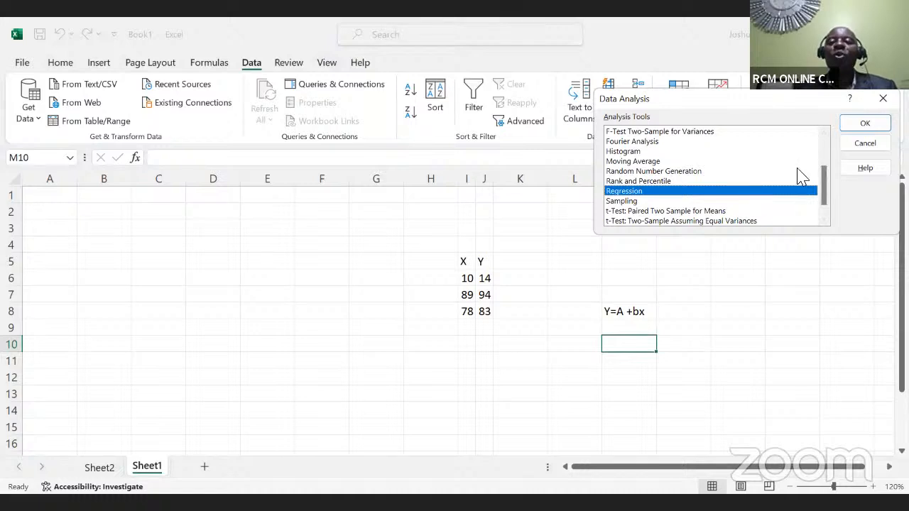
left_click(866, 126)
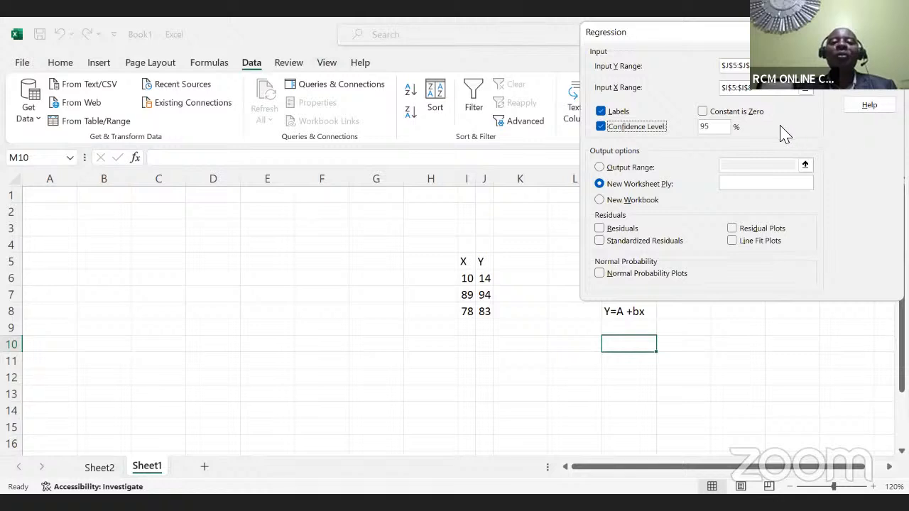
- Clear the existing Input Y Range and Input X Range of the regression
left_click(771, 66)
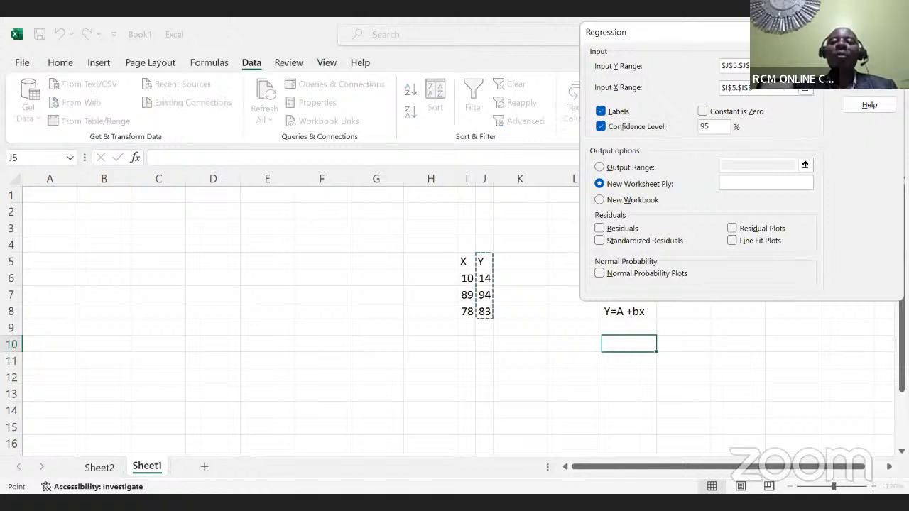
key("BackSpace")
key("BackSpace")
key("BackSpace")
key("BackSpace")
key("BackSpace")
key("BackSpace")
key("BackSpace")
key("BackSpace")
key("BackSpace")
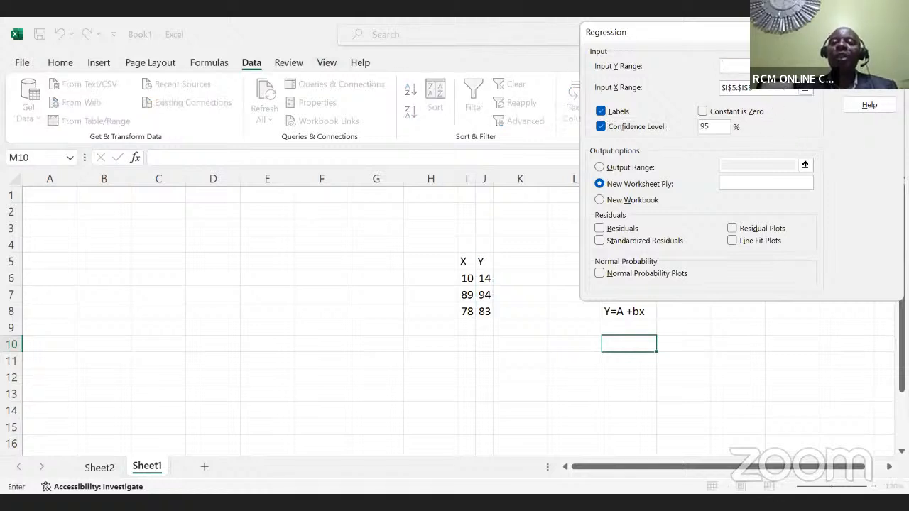
left_click(776, 90)
key("BackSpace")
key("BackSpace")
key("BackSpace")
key("BackSpace")
key("BackSpace")
key("BackSpace")
key("BackSpace")
key("BackSpace")
key("BackSpace")
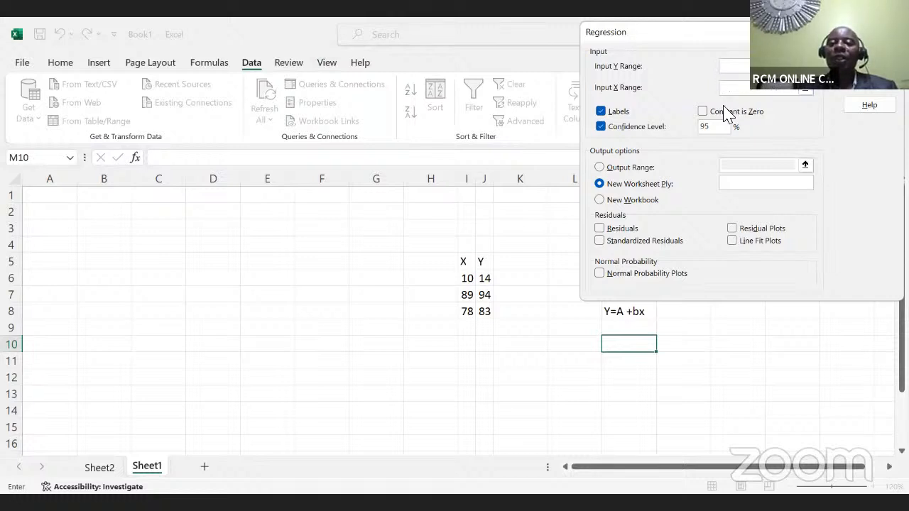
- Turn off the Labels and Confidence Level options of the regression
left_click(601, 112)
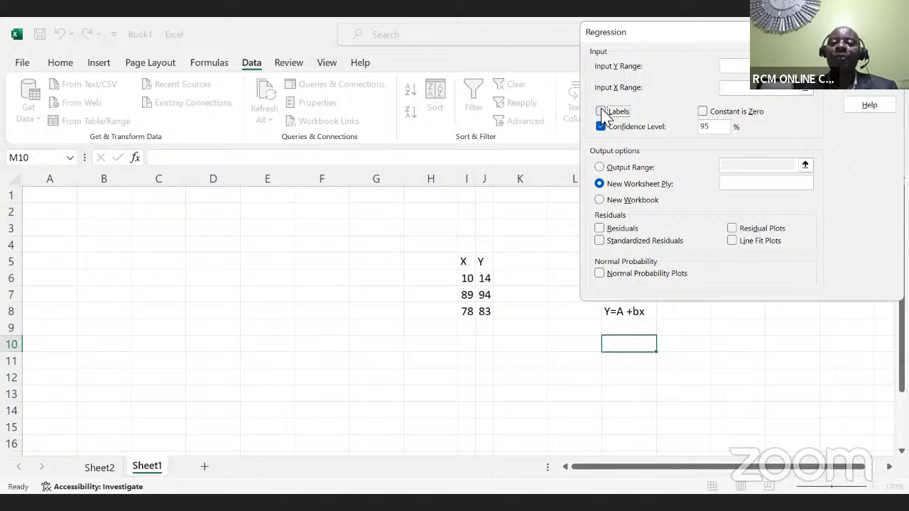
left_click(600, 126)
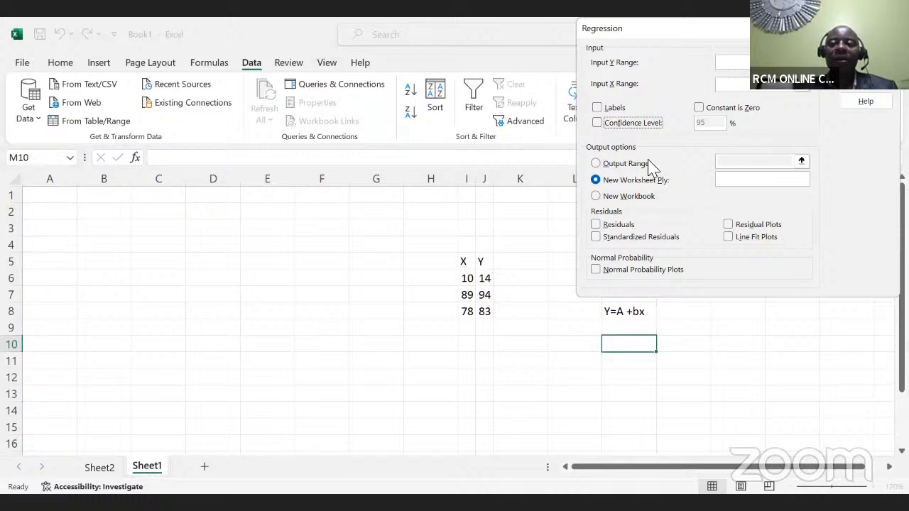
- Set the regression's Input Y Range to $J$5:$J$8 and its Input X Range to $I$5:$I$8
left_click(736, 64)
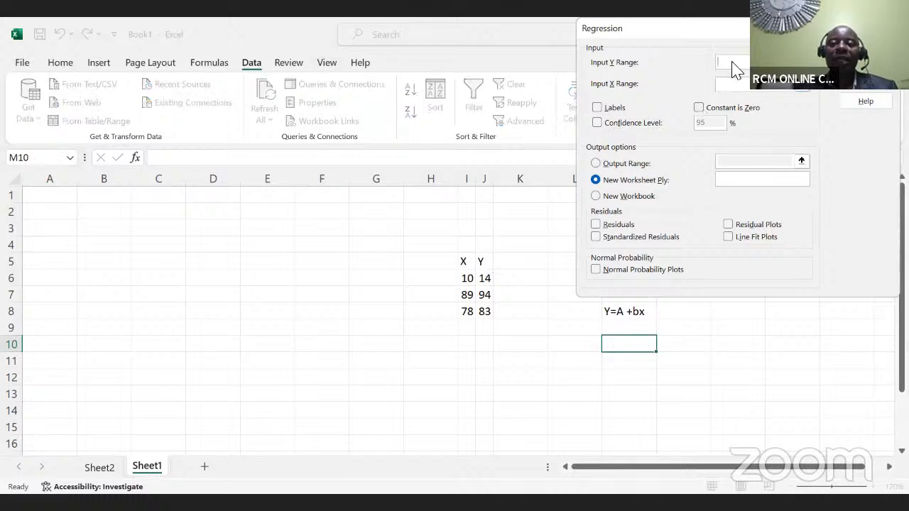
left_click(484, 262)
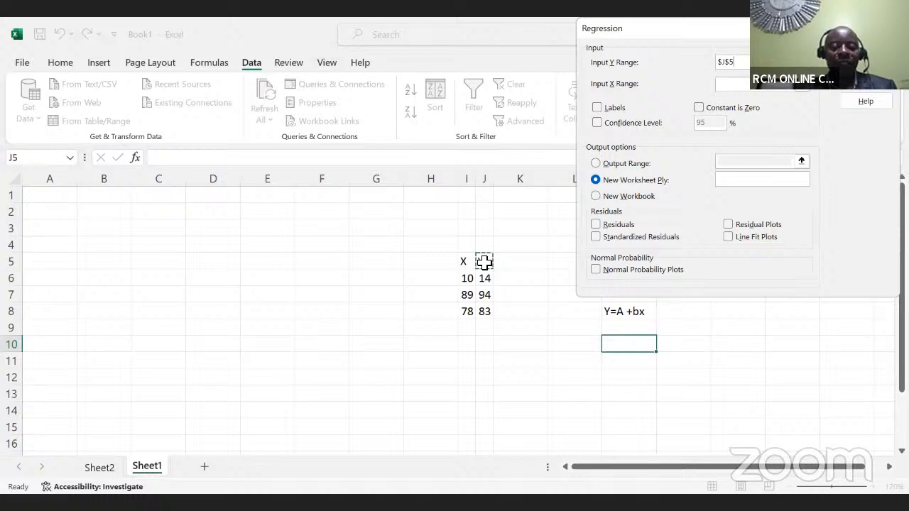
key("ctrl+shift+Down")
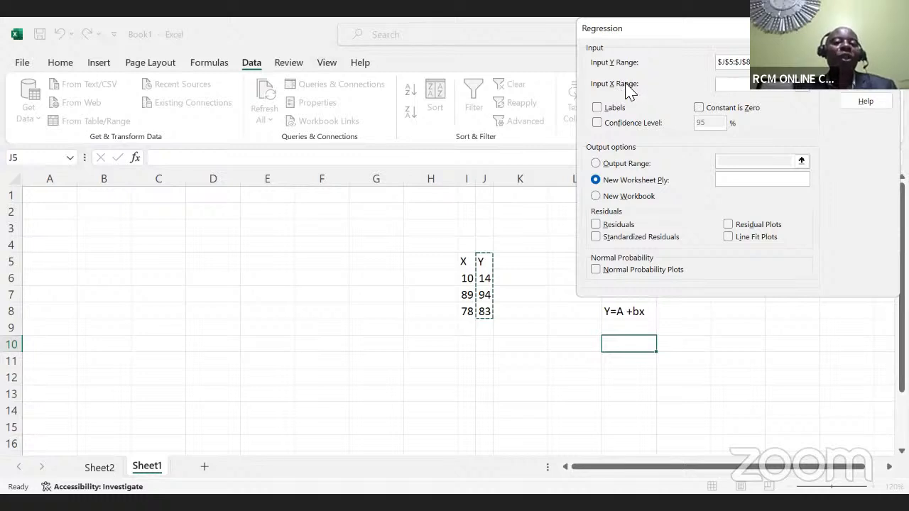
left_click(732, 85)
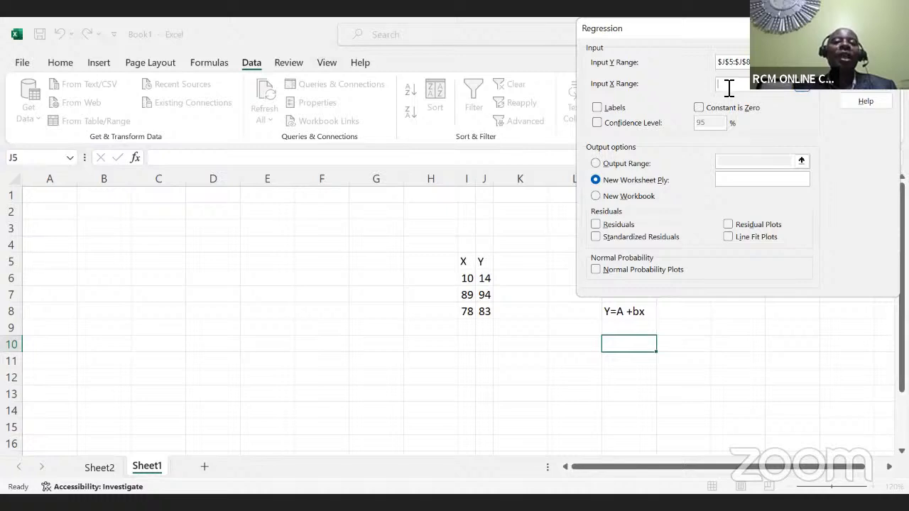
left_click(466, 261)
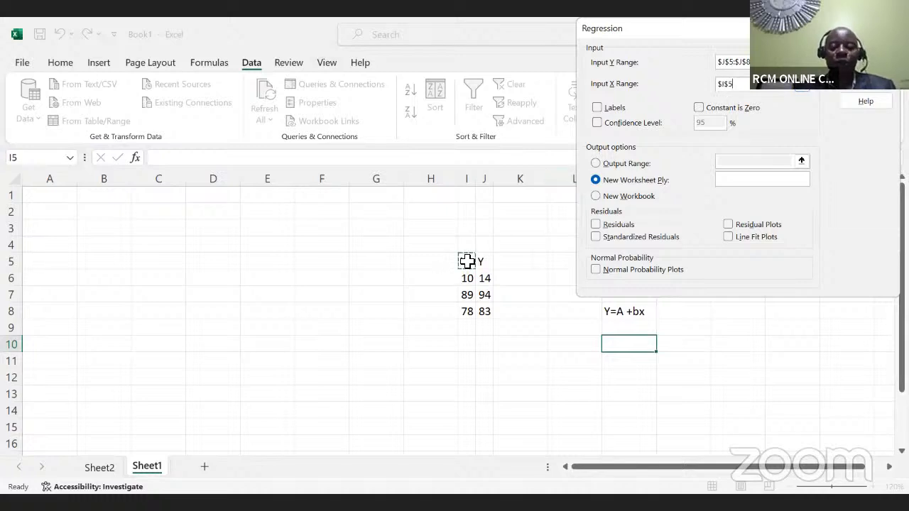
key("ctrl+shift+Down")
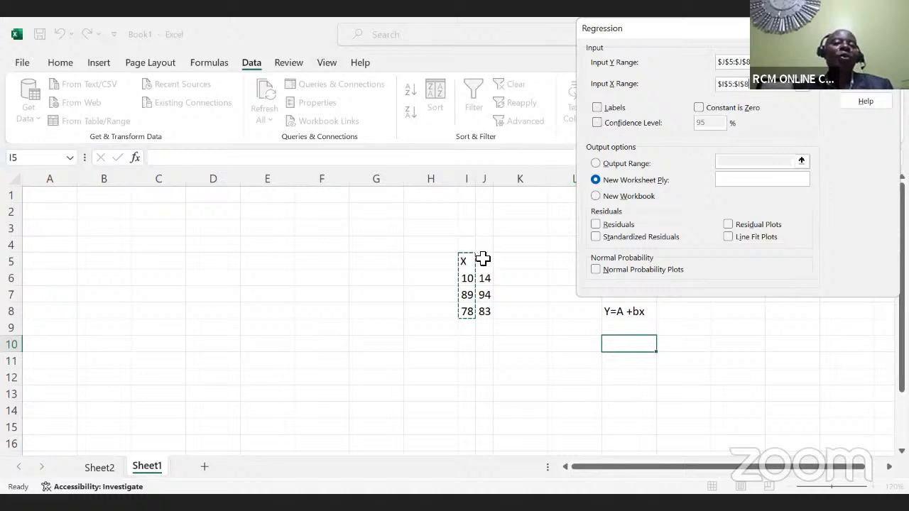
- Turn on the Labels and 95% Confidence Level options and choose Output Range as the regression's output destination
left_click(597, 108)
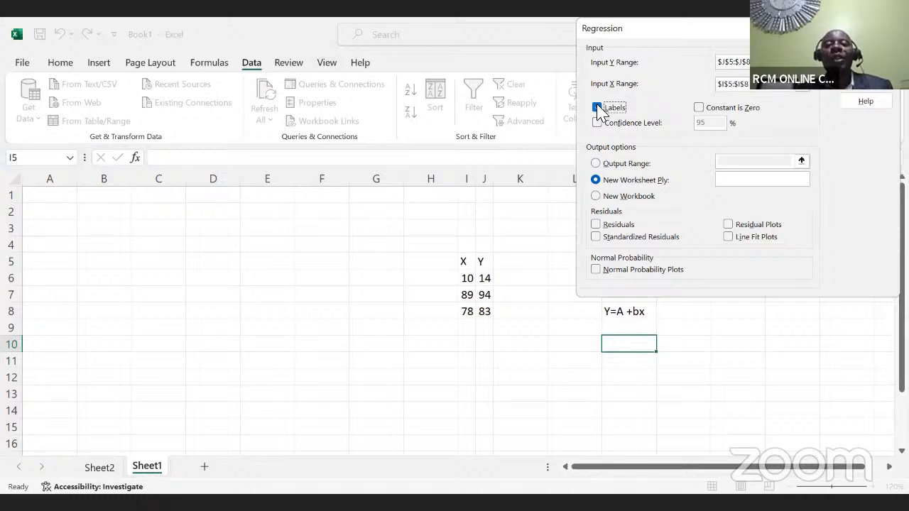
left_click(598, 108)
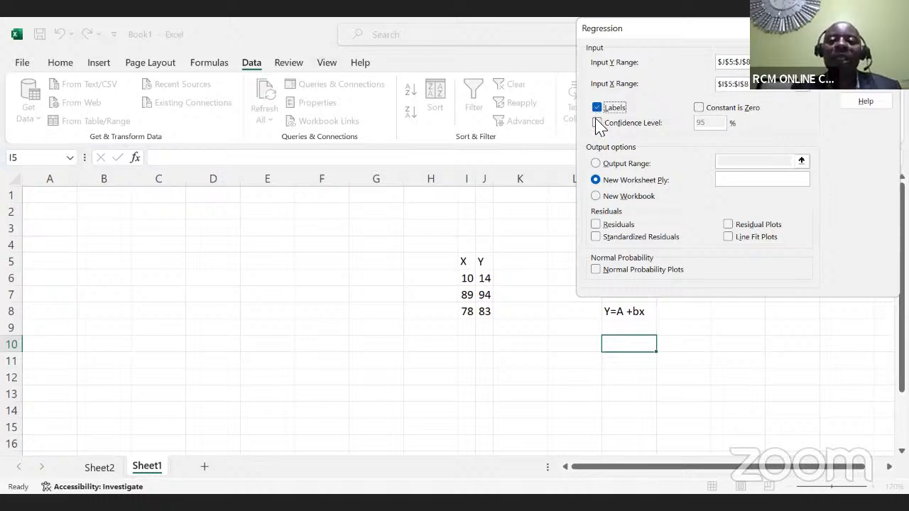
left_click(598, 124)
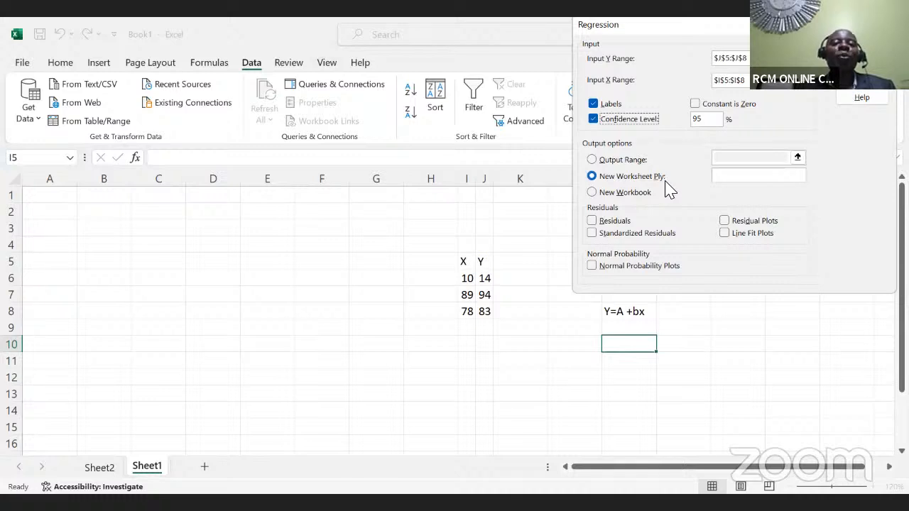
left_click(592, 160)
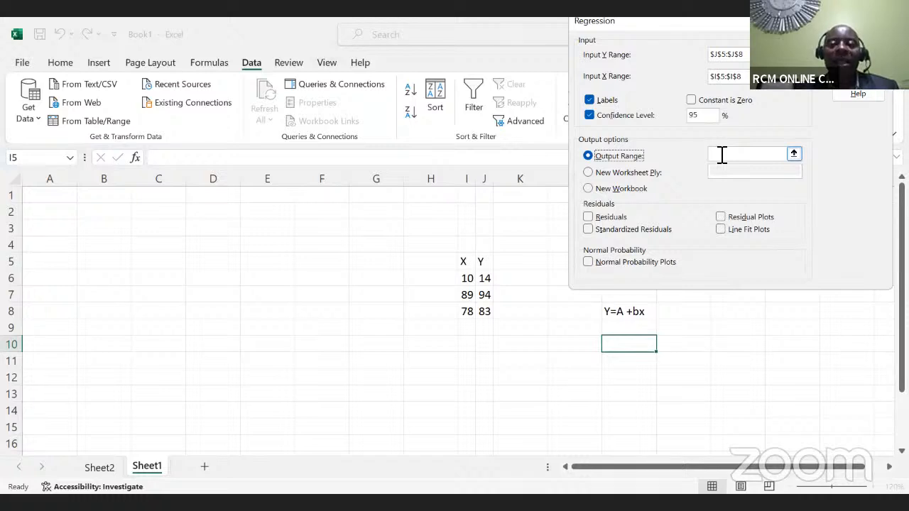
- Try to run the regression with its output starting at cell A4
left_click(721, 155)
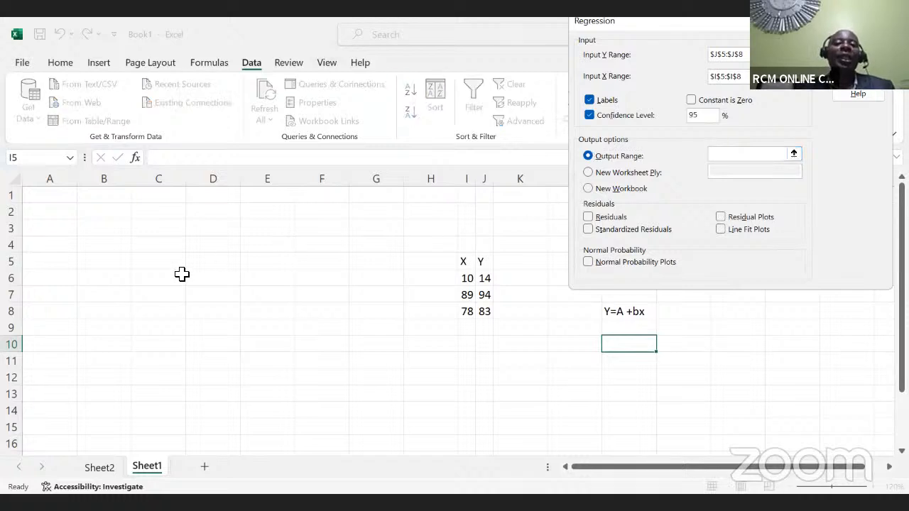
left_click(48, 246)
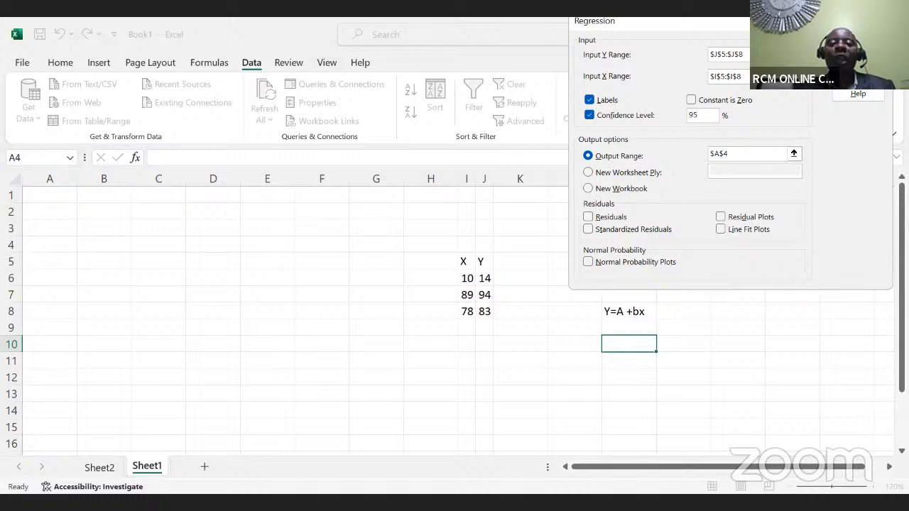
key("Return")
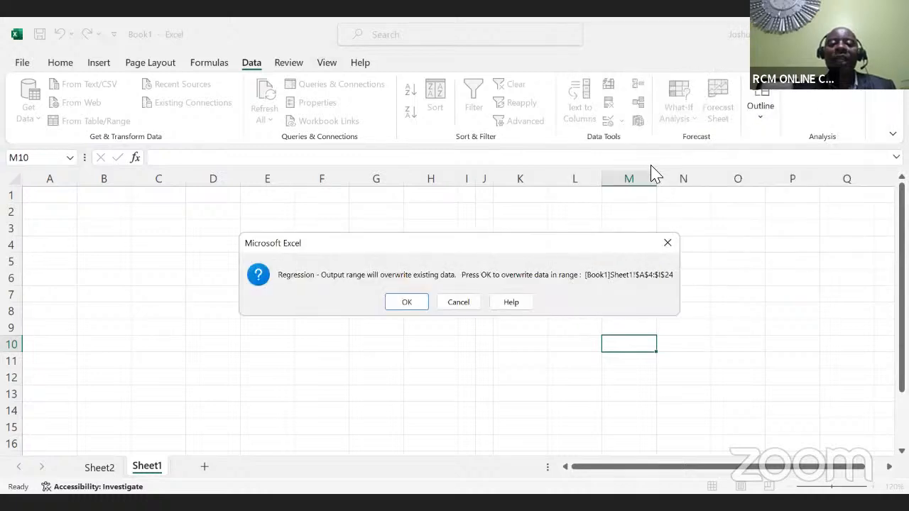
left_click(663, 246)
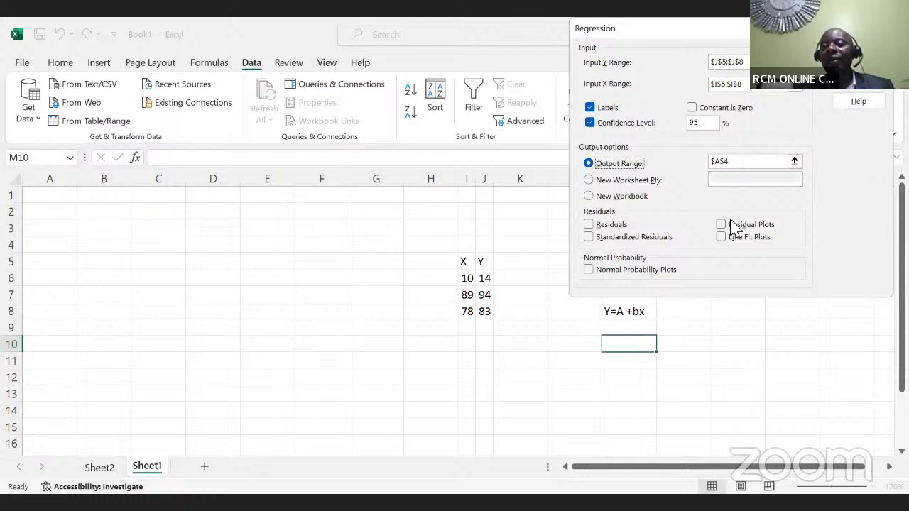
- Replace the output range with cell $M$10 and run the regression
left_click(736, 162)
key("BackSpace")
key("BackSpace")
key("BackSpace")
key("BackSpace")
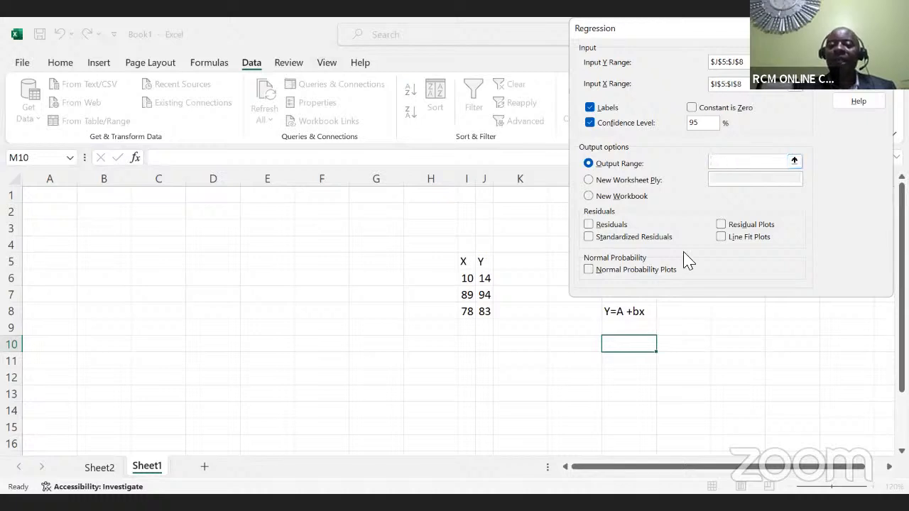
left_click(628, 346)
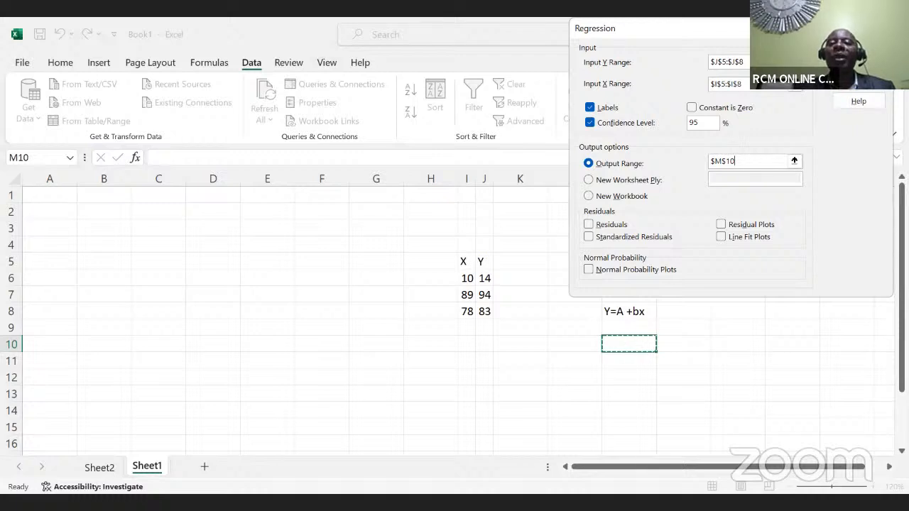
left_click(858, 55)
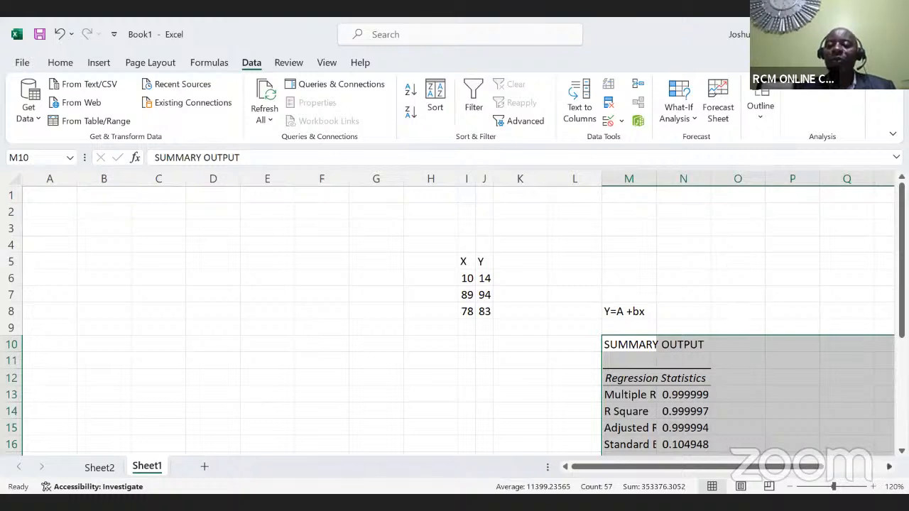
- Examine the regression statistics, ANOVA and coefficients tables of the summary output
scroll(454, 320, "down", 3)
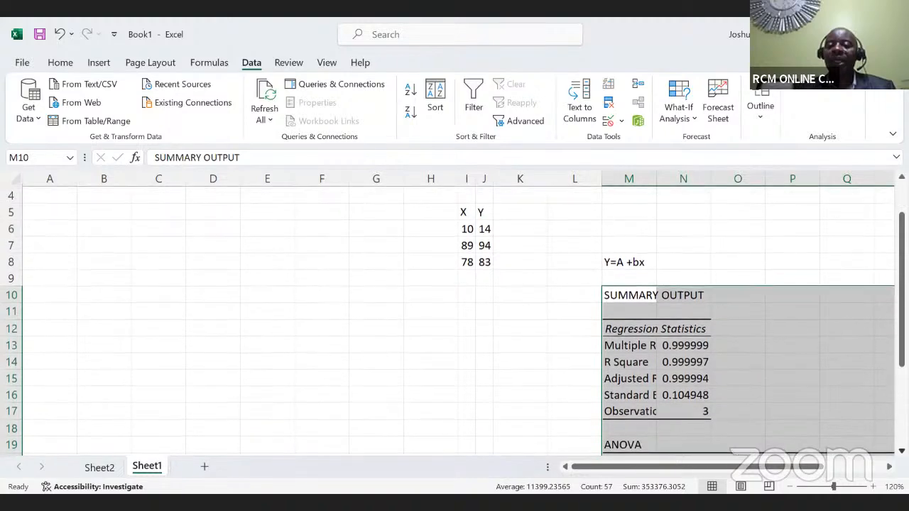
scroll(814, 385, "down", 1)
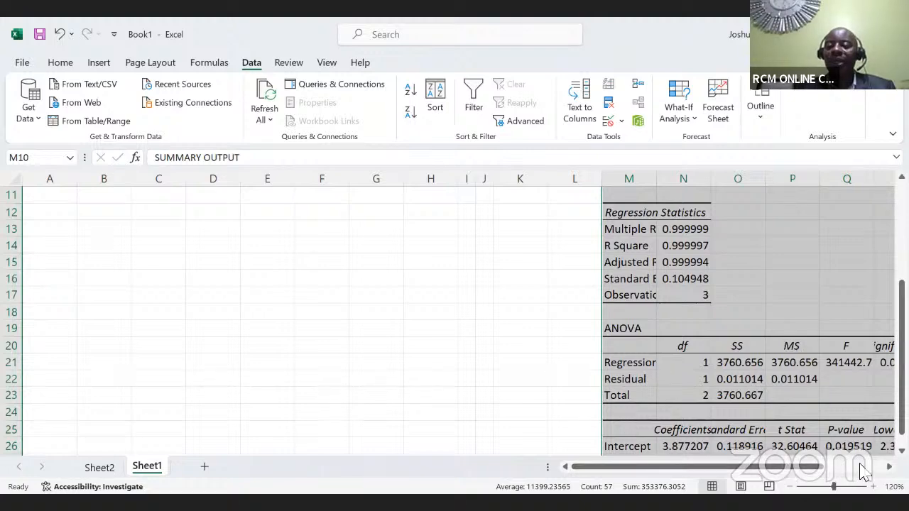
scroll(814, 469, "down", 1)
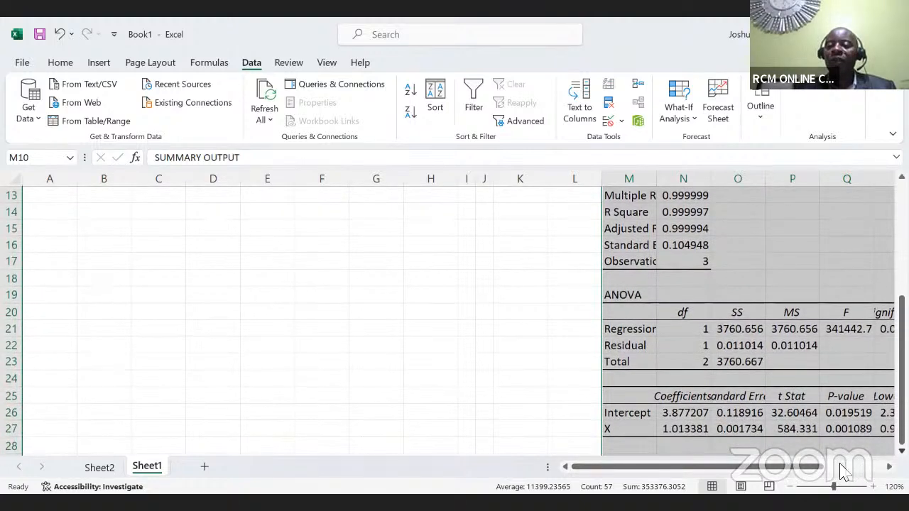
left_click_drag(811, 468, 878, 468)
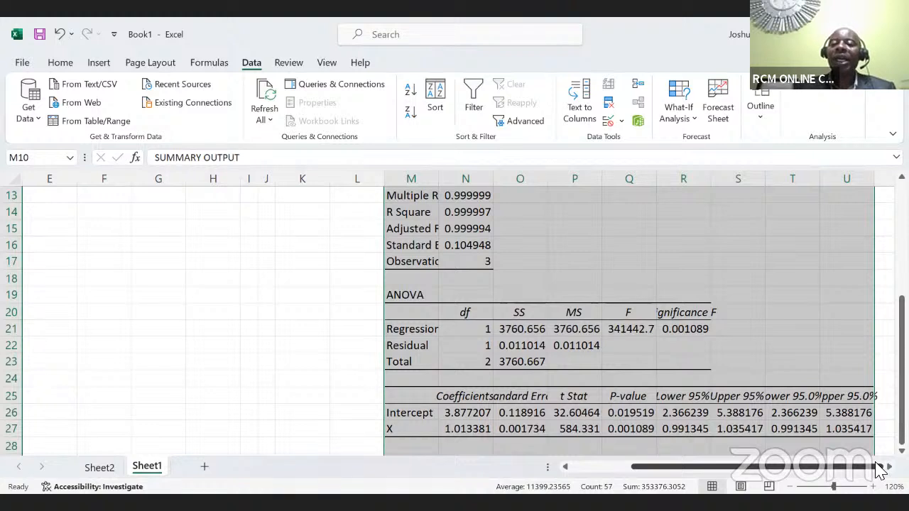
scroll(454, 320, "right", 2)
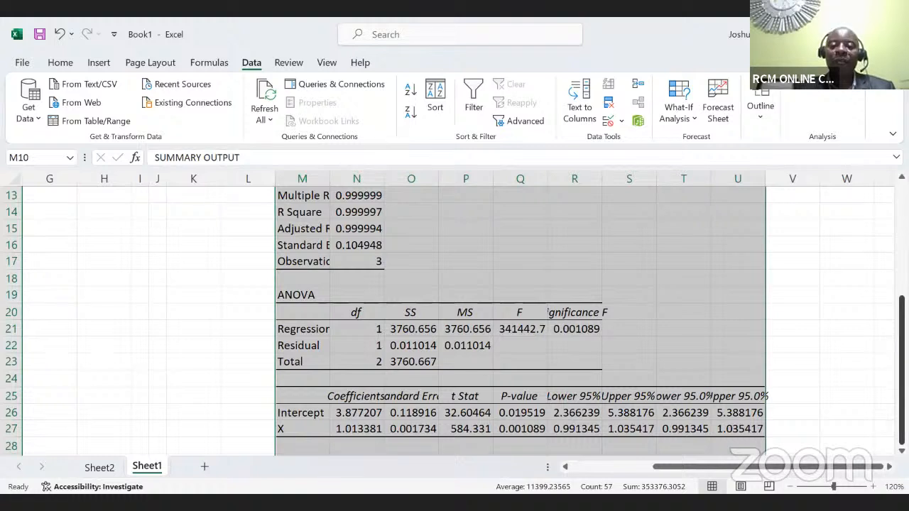
left_click_drag(902, 419, 902, 418)
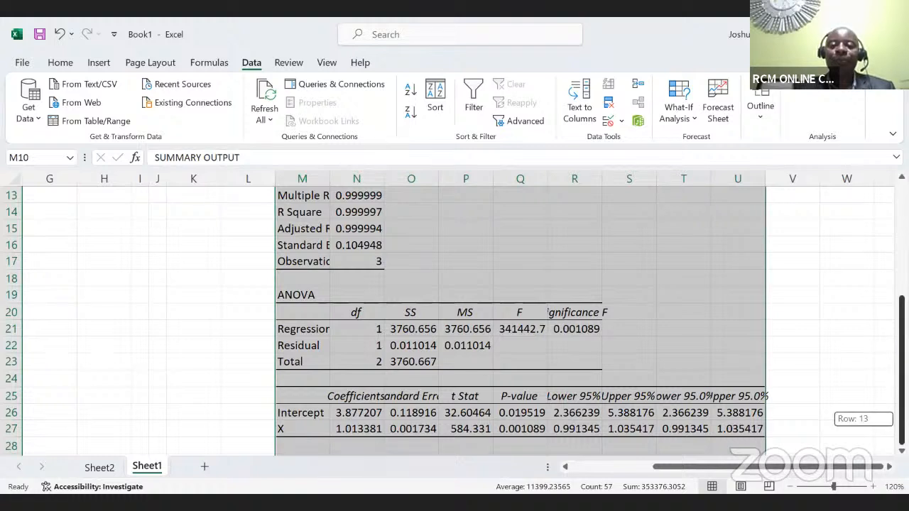
left_click_drag(902, 419, 902, 370)
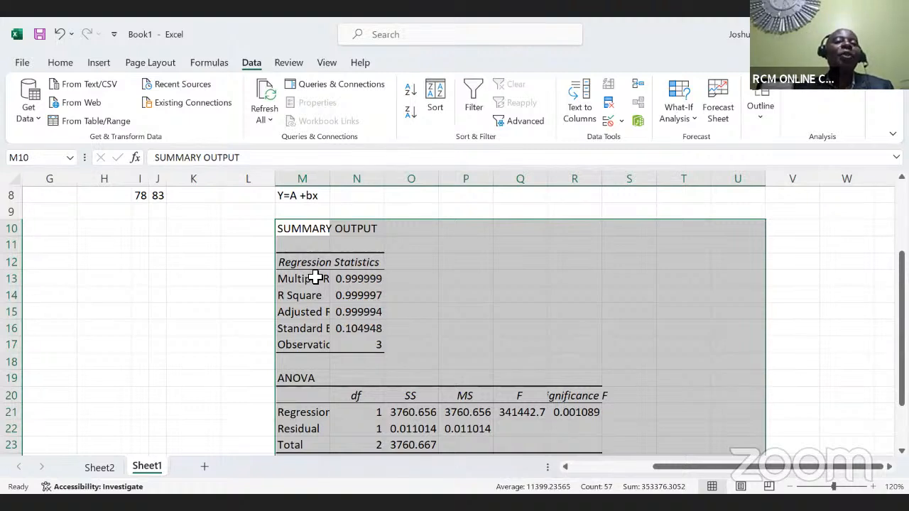
- Autofit the widths of all worksheet columns so the regression output's labels and values show in full
mouse_move(331, 183)
left_mouse_down()
mouse_move(350, 182)
mouse_move(334, 178)
left_mouse_up()
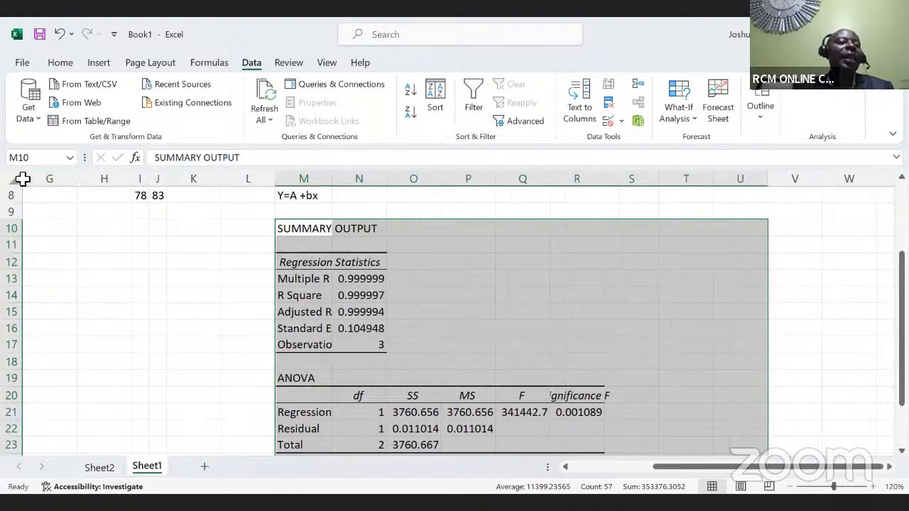
left_click(17, 182)
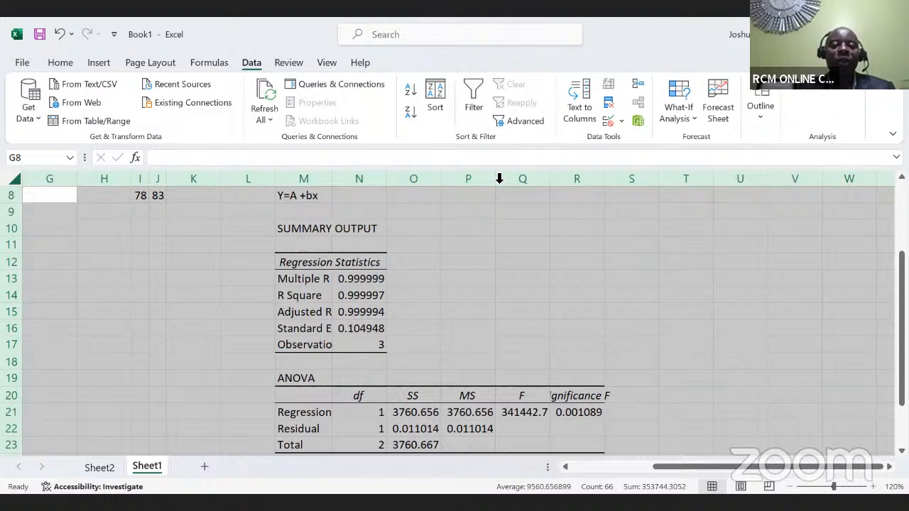
double_click(495, 180)
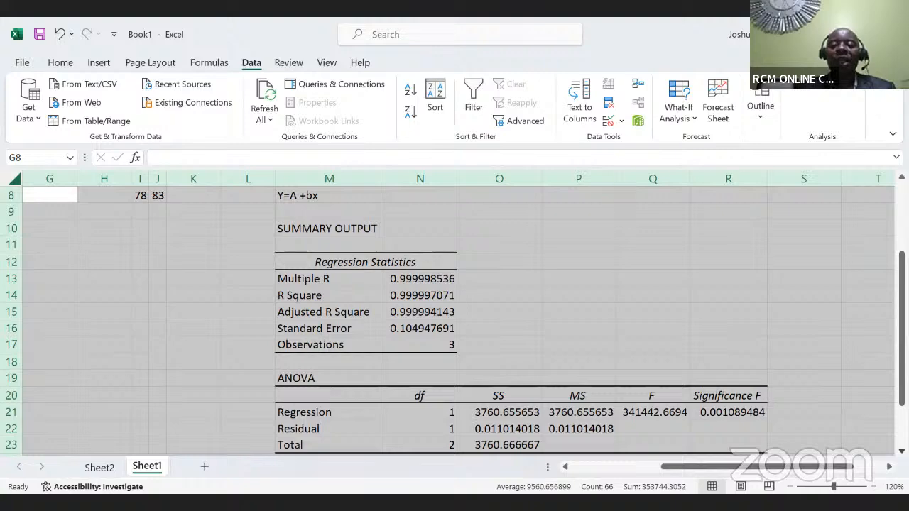
scroll(455, 319, "down", 2)
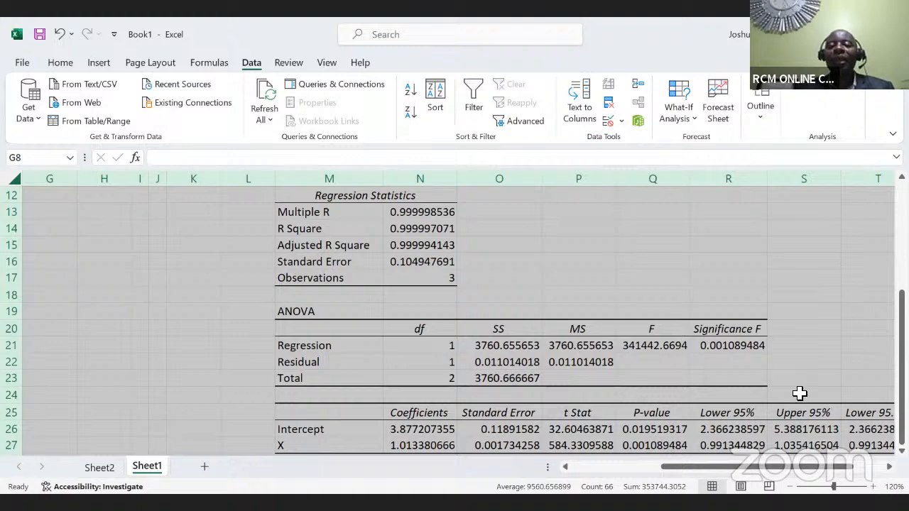
scroll(454, 320, "down", 1)
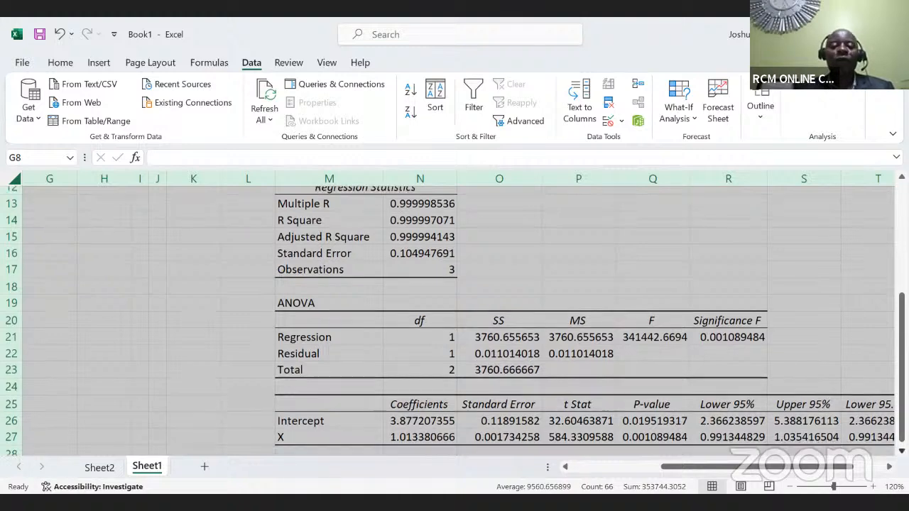
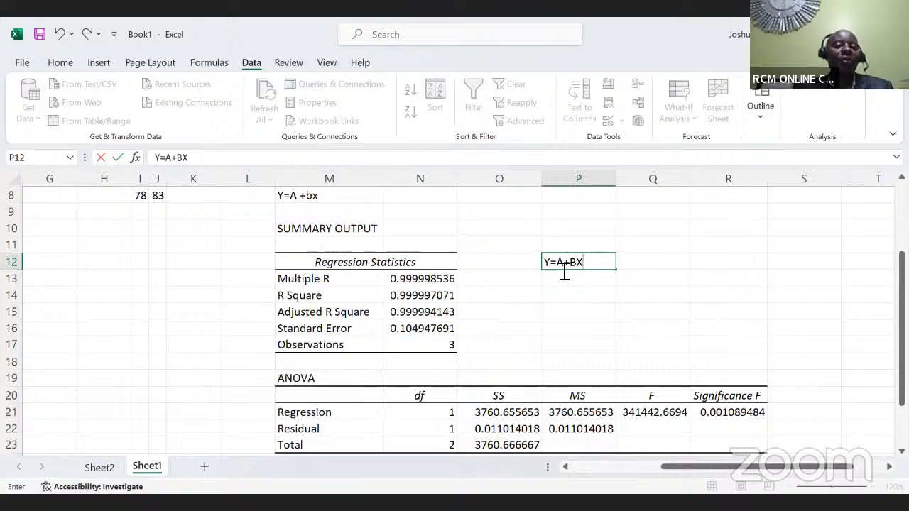
- Enter A=3.8772 from the Intercept coefficient in cell P13, below the Y=A+BX equation
left_click(561, 278)
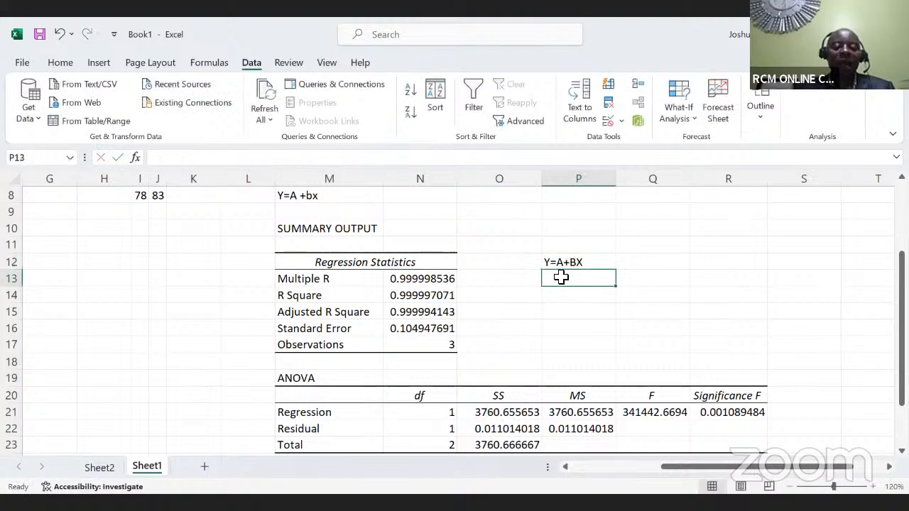
type("A=")
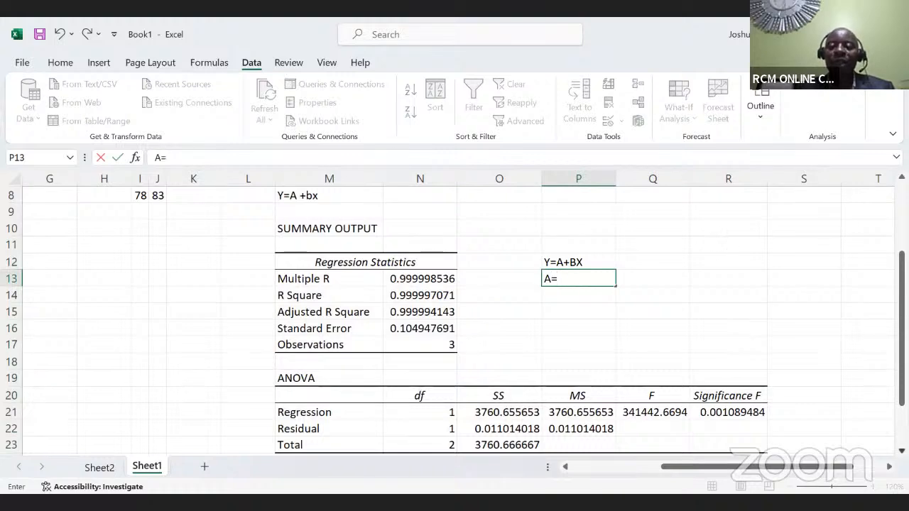
scroll(454, 320, "down", 2)
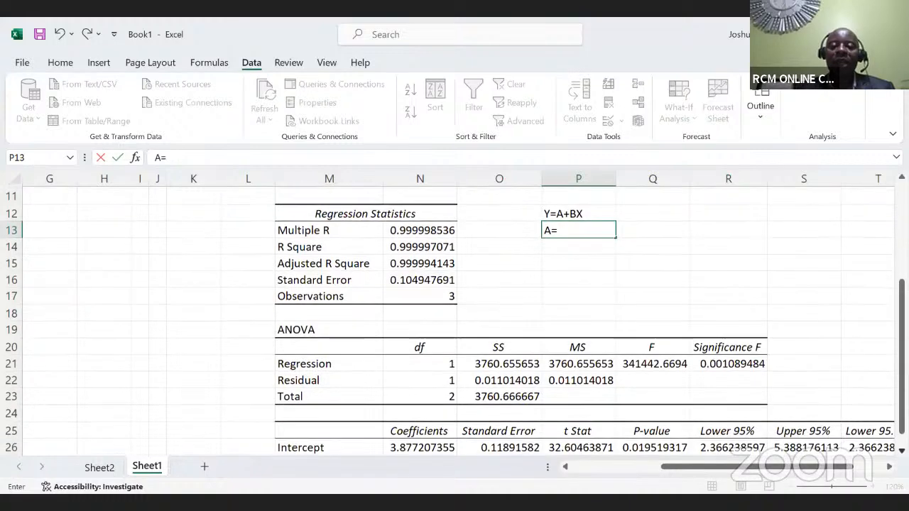
scroll(454, 320, "down", 1)
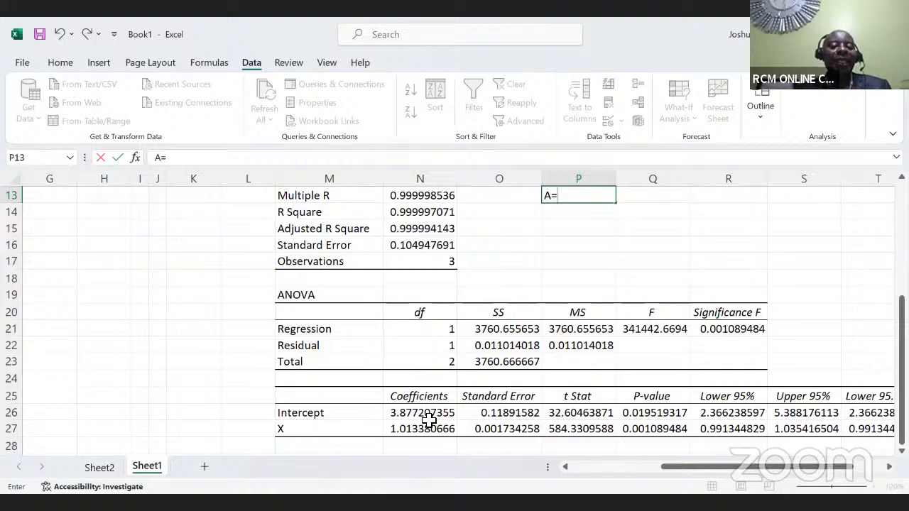
type("3.8772")
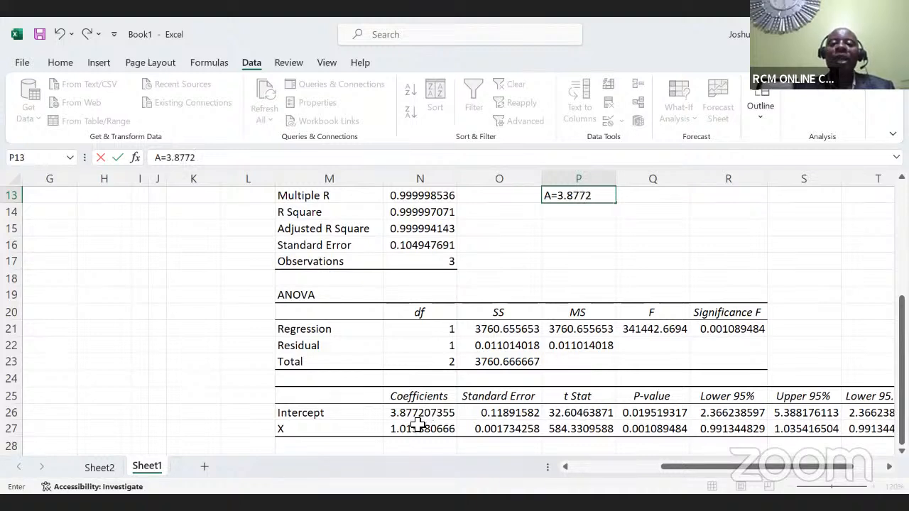
- Enter B=1.0134 from the X coefficient in cell P14, below the A value
left_click(560, 214)
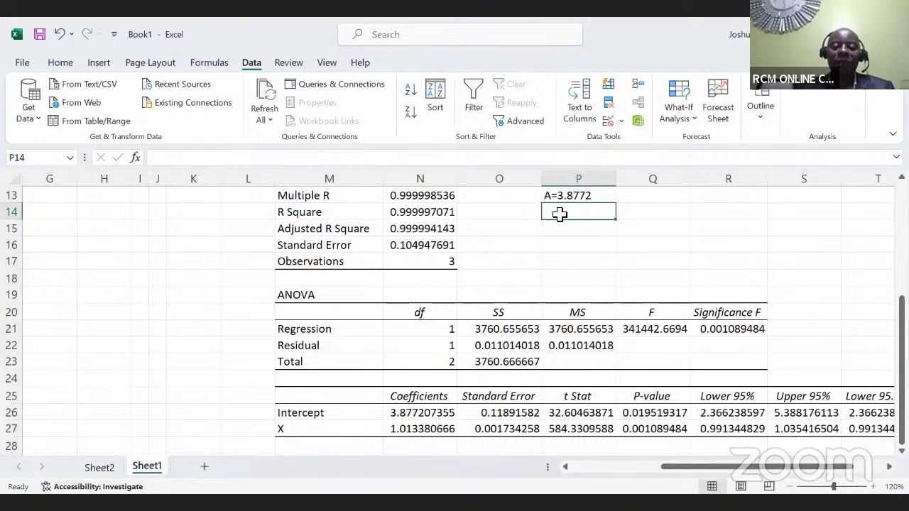
type("B=")
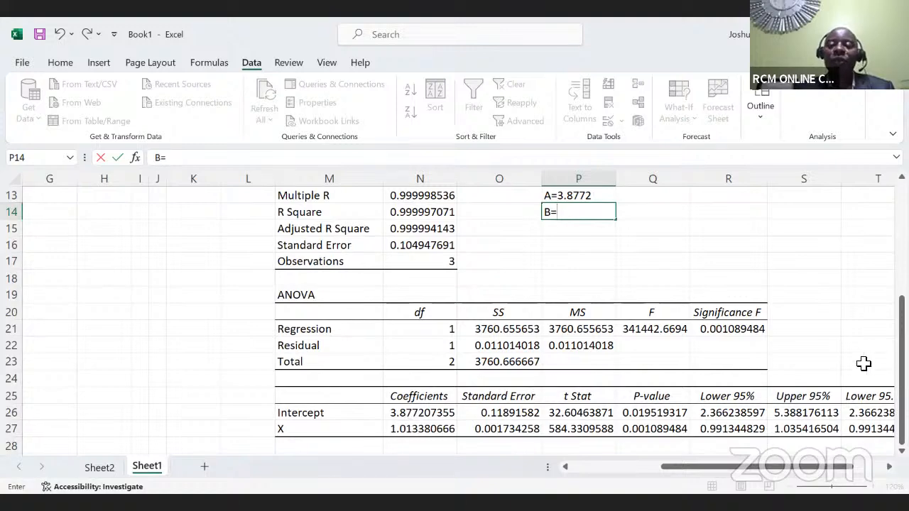
left_click_drag(902, 355, 902, 321)
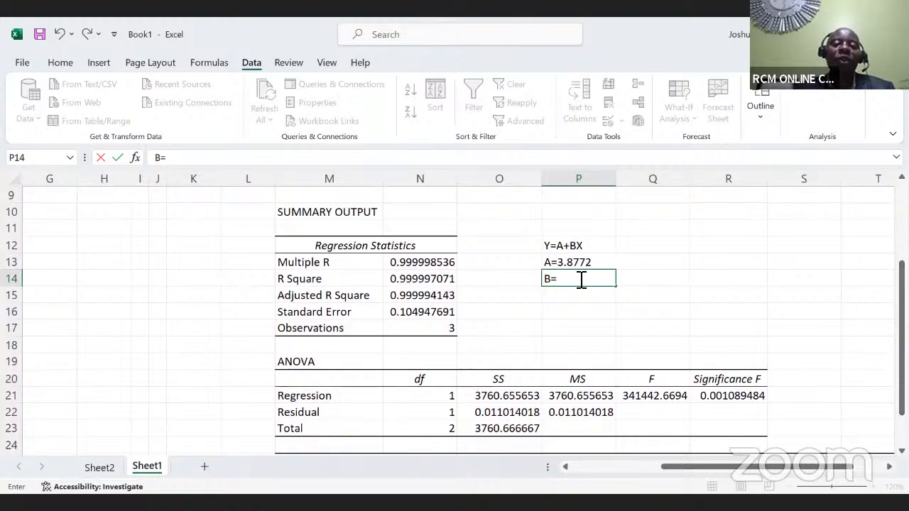
left_click_drag(901, 373, 902, 401)
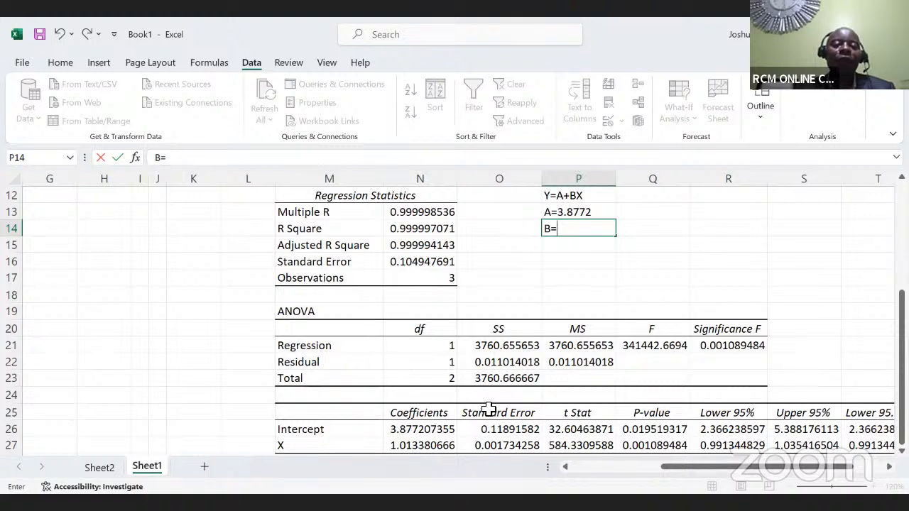
type("1.0134")
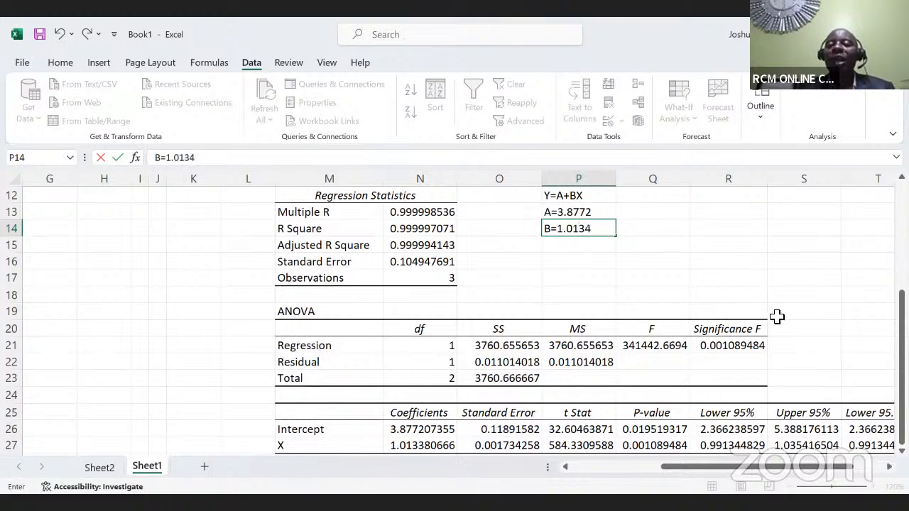
- Write the fitted equation Y=3.8772+1.0134X as a heading in cell K5, beside the X and Y data
left_click_drag(901, 396, 902, 291)
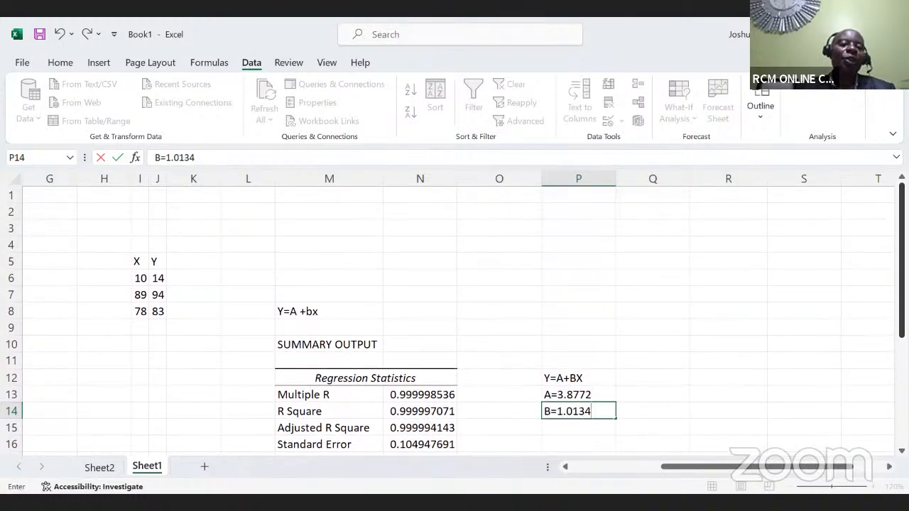
left_click(185, 261)
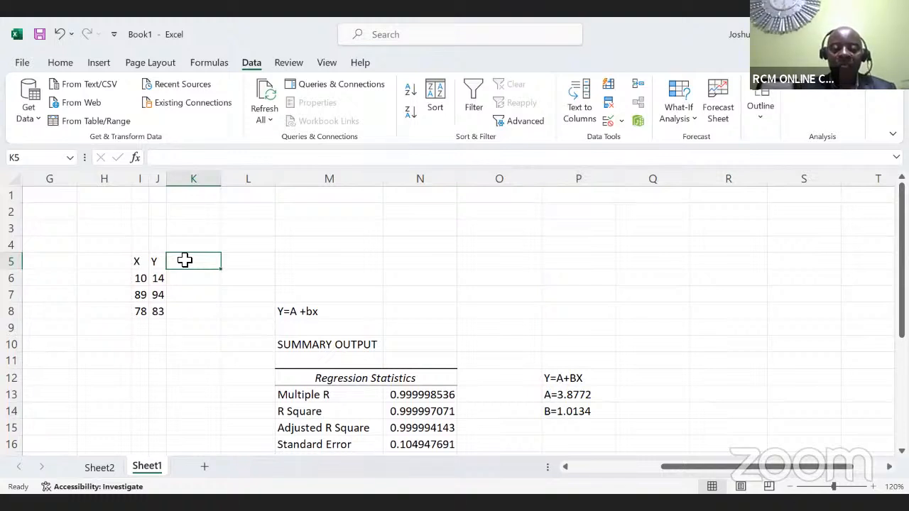
type("Y=")
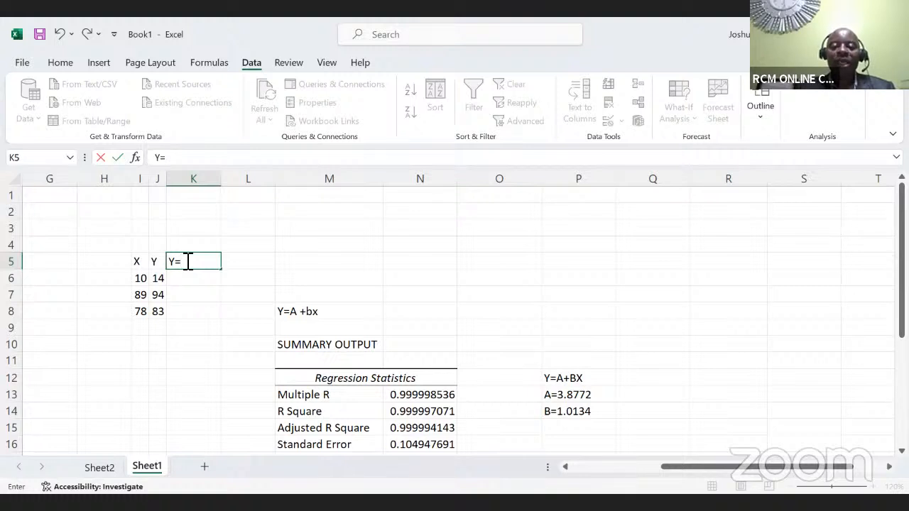
type("3.8")
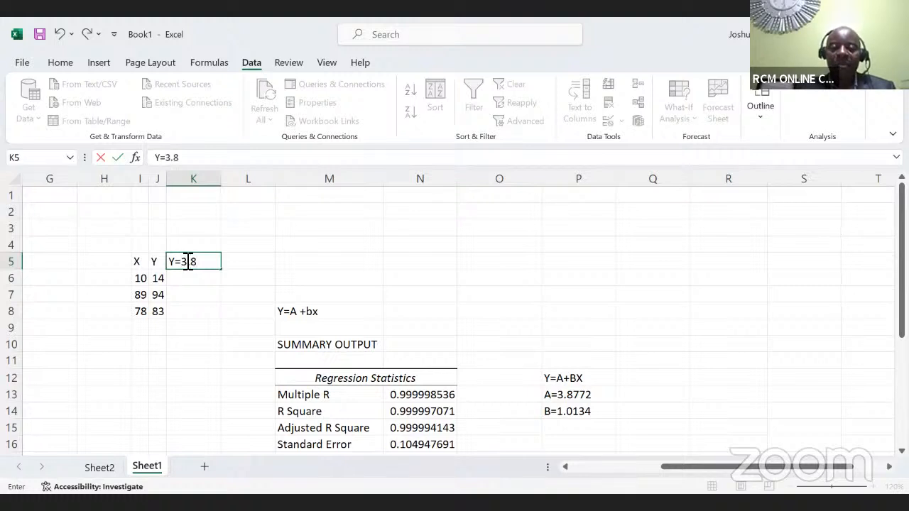
type("772")
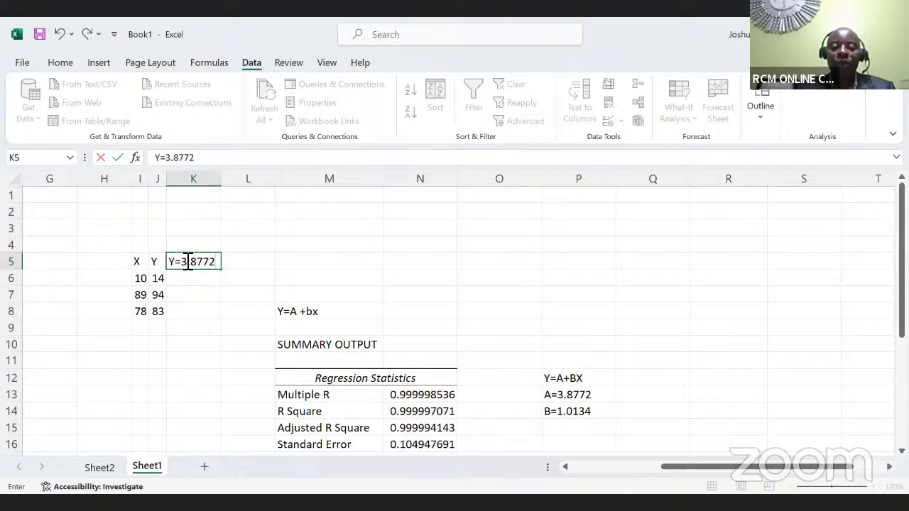
type("+")
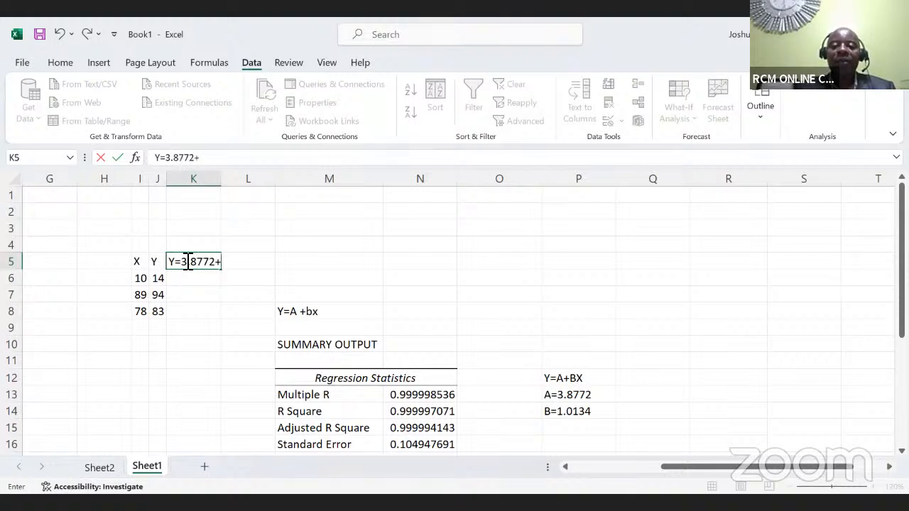
type("1.0134")
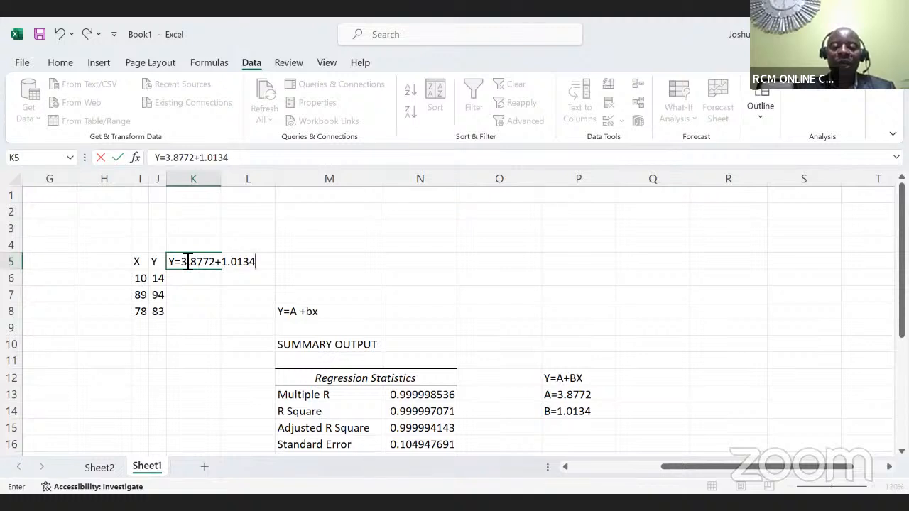
type("X")
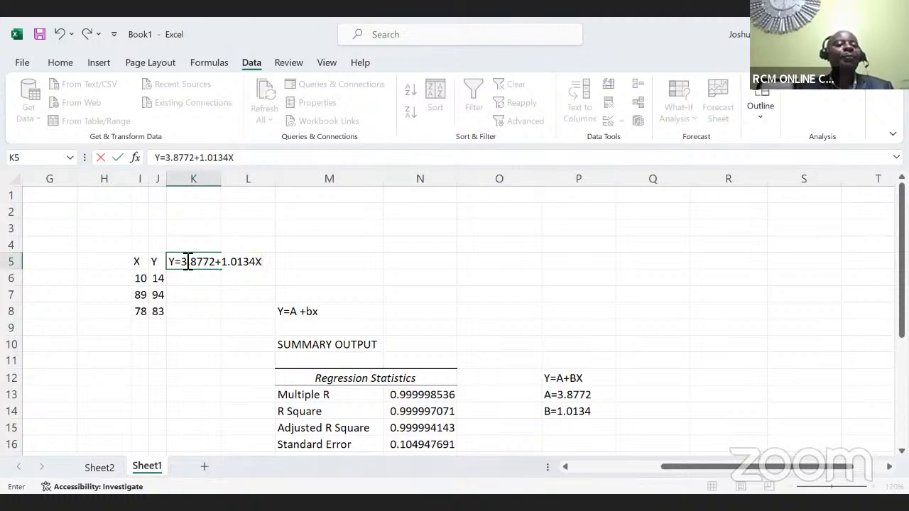
- Calculate the predicted Y for the first X value in cell K6 with the formula =3.8772+1.0134*I6
left_click(193, 277)
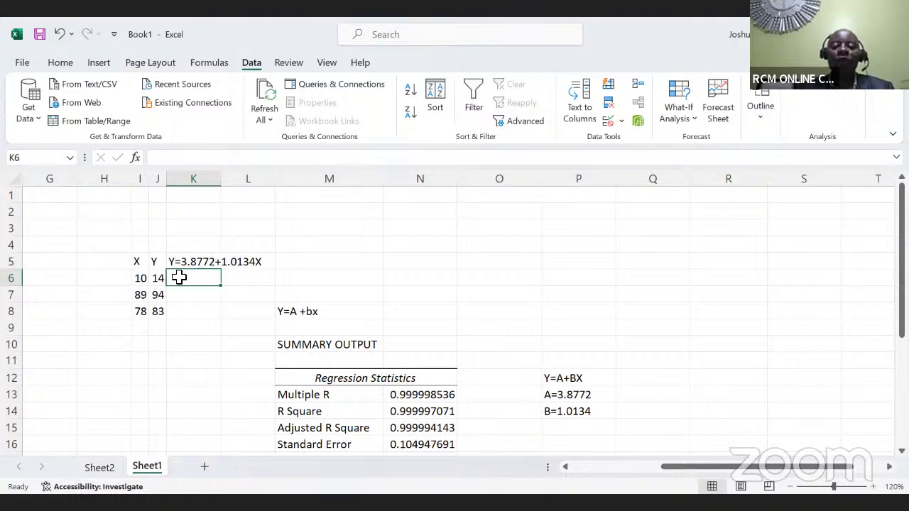
type("=")
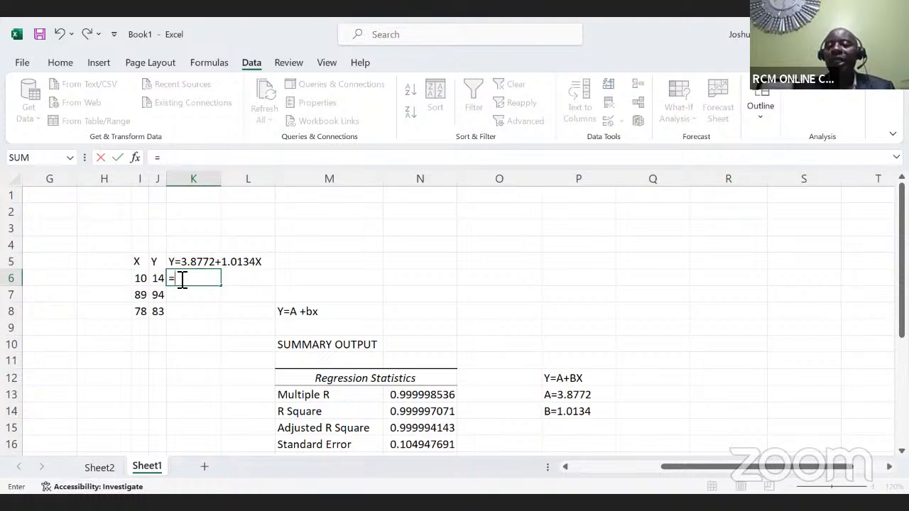
type("3.8772")
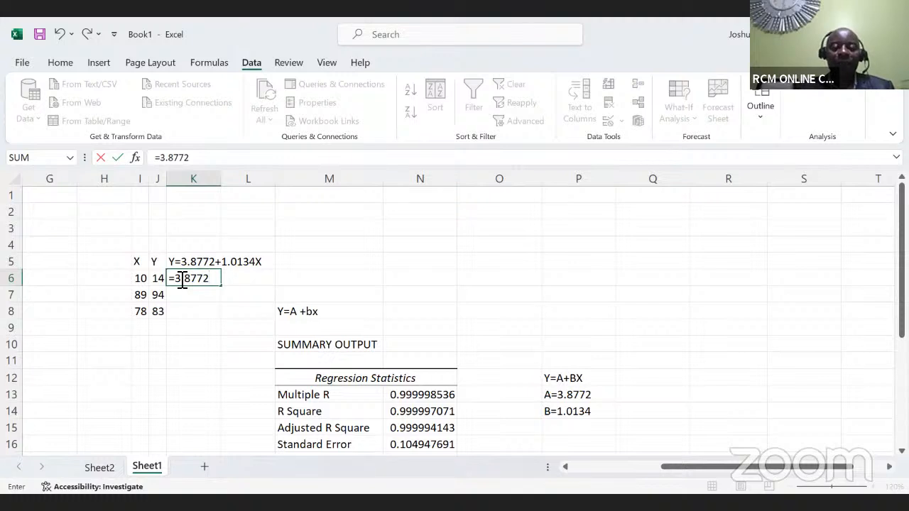
type("+1")
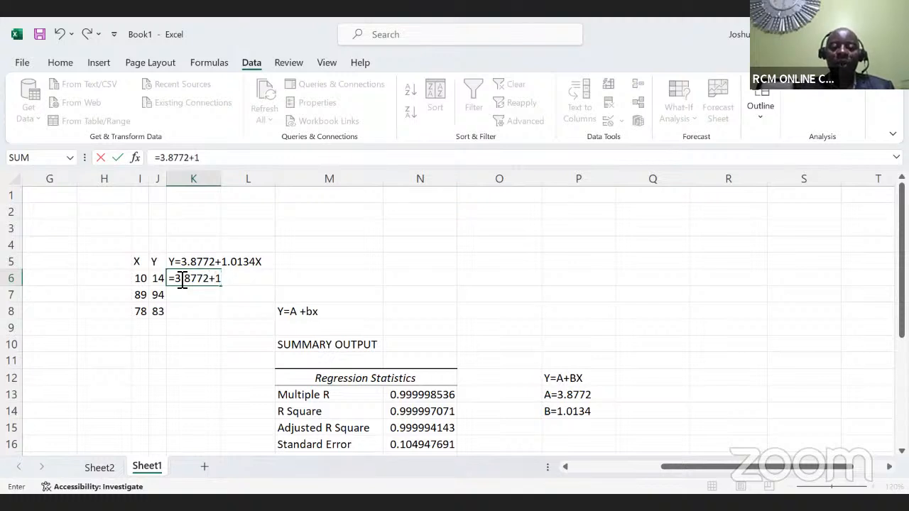
type(".0")
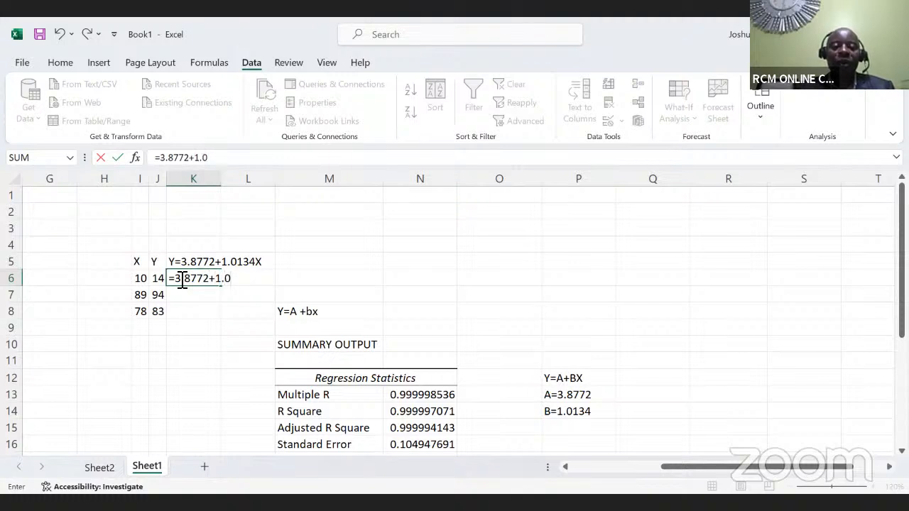
type("13")
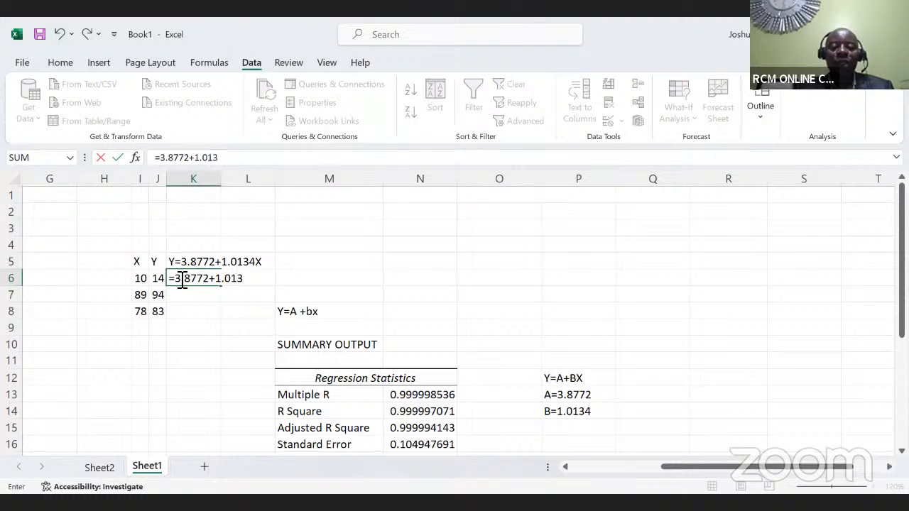
type("4")
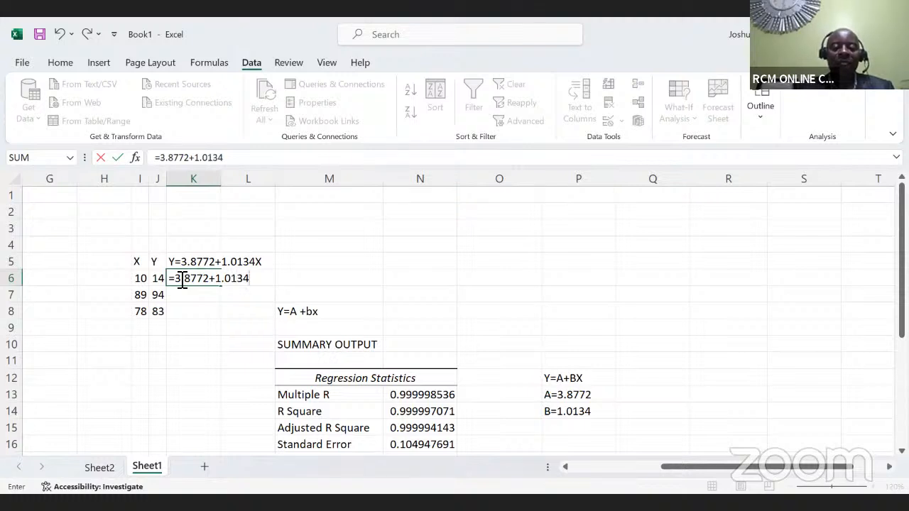
type("*")
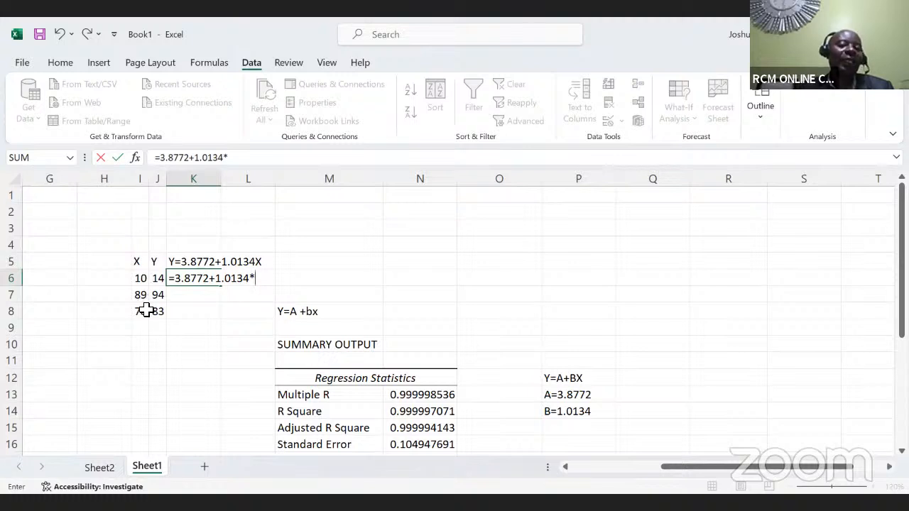
left_click(140, 279)
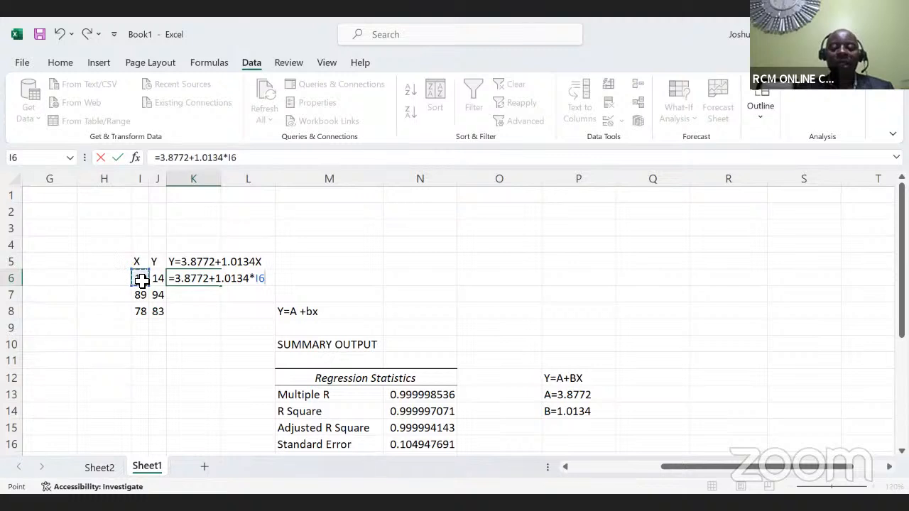
key("ctrl+Return")
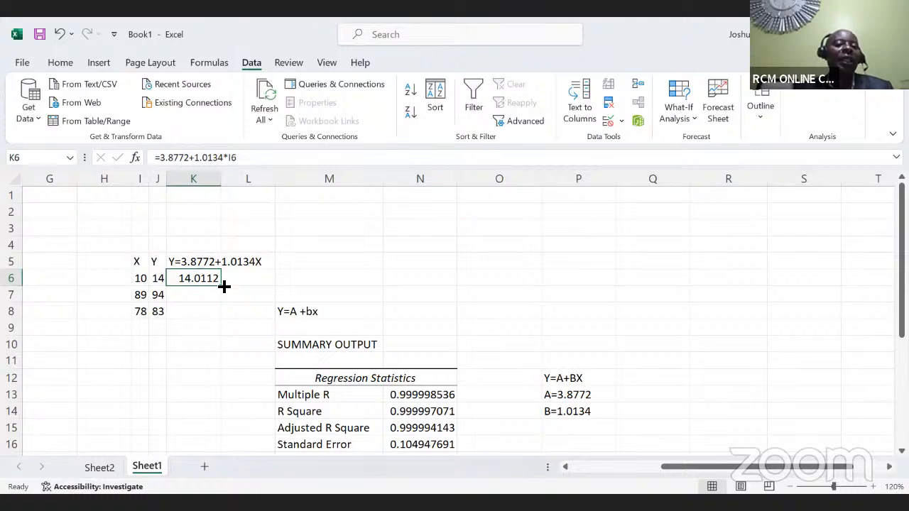
- Fill the prediction formula from K6 down to K8 and autofit the widths of all worksheet columns
double_click(224, 286)
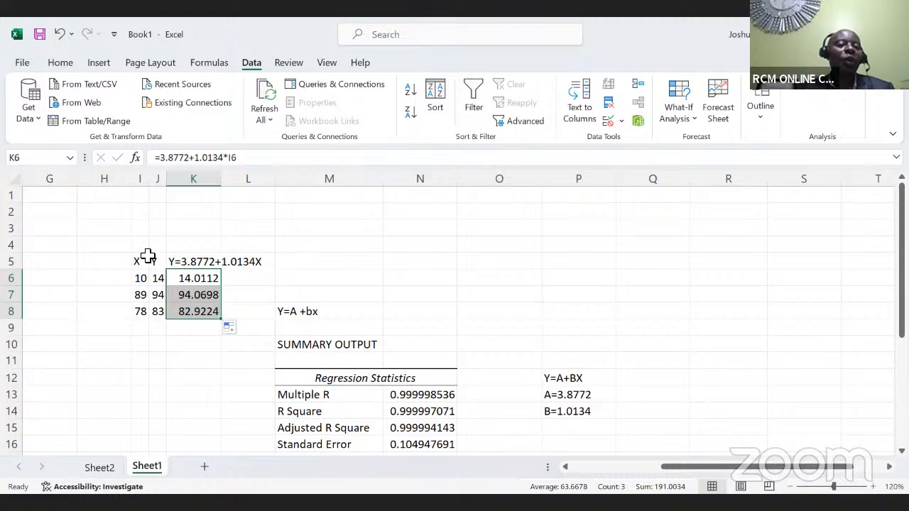
left_click(16, 185)
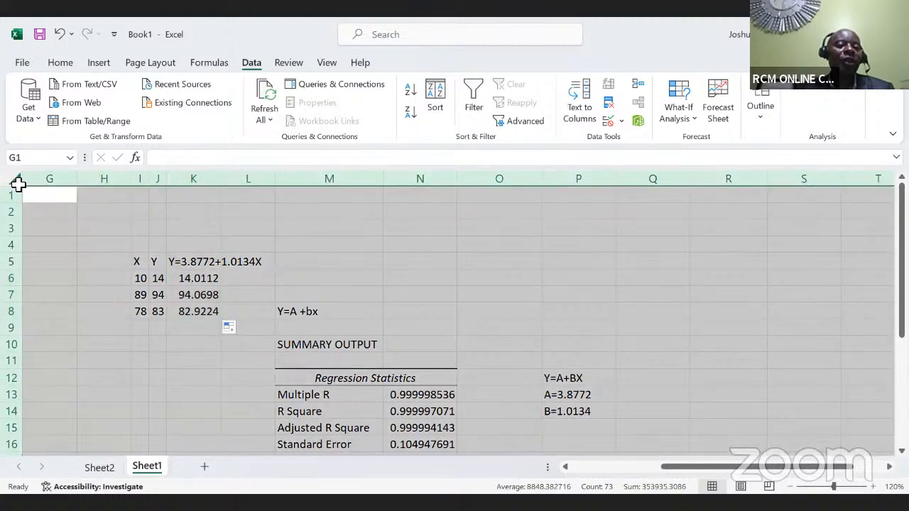
double_click(77, 183)
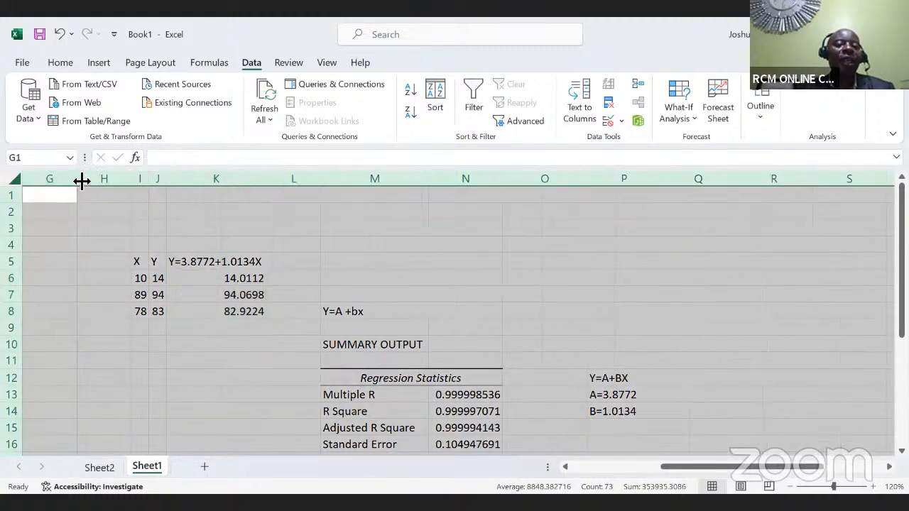
- Enter the heading NORMAL in cell K4 above the fitted equation and LOWER INTERVAL in cell L4
left_click(203, 249)
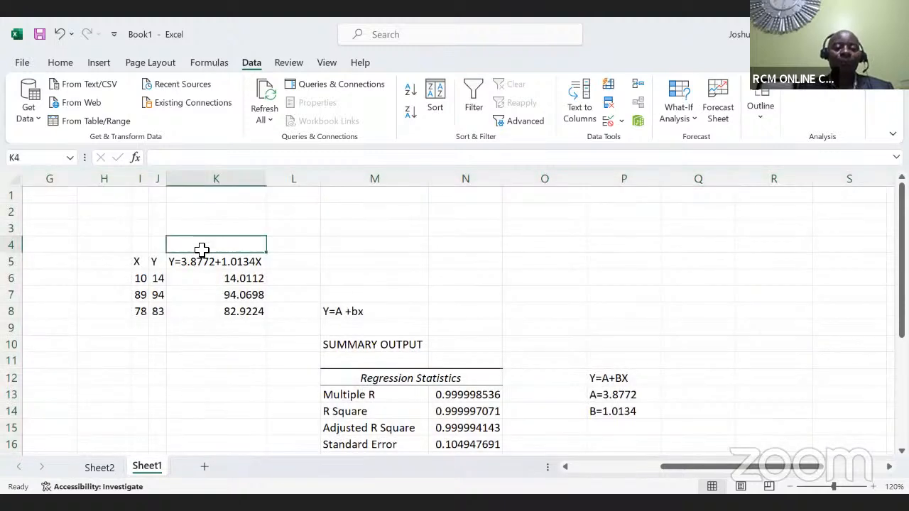
type("NORMAL")
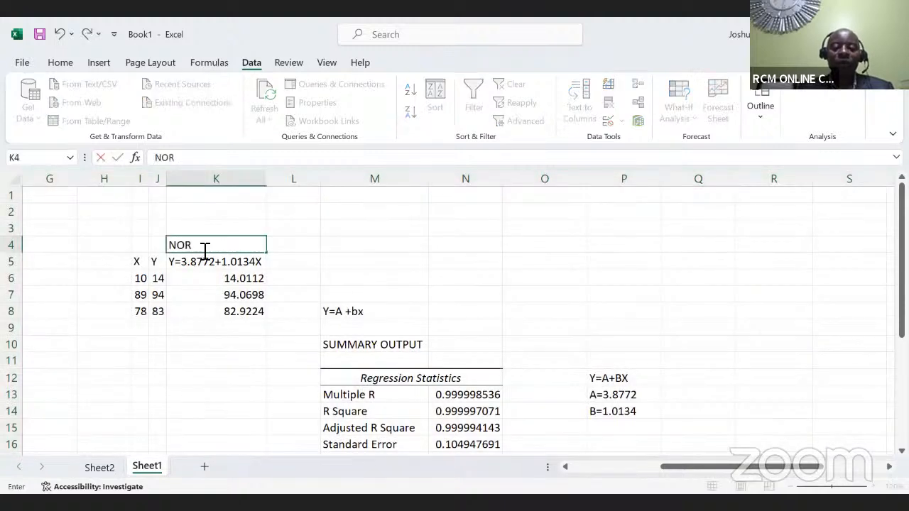
left_click(285, 245)
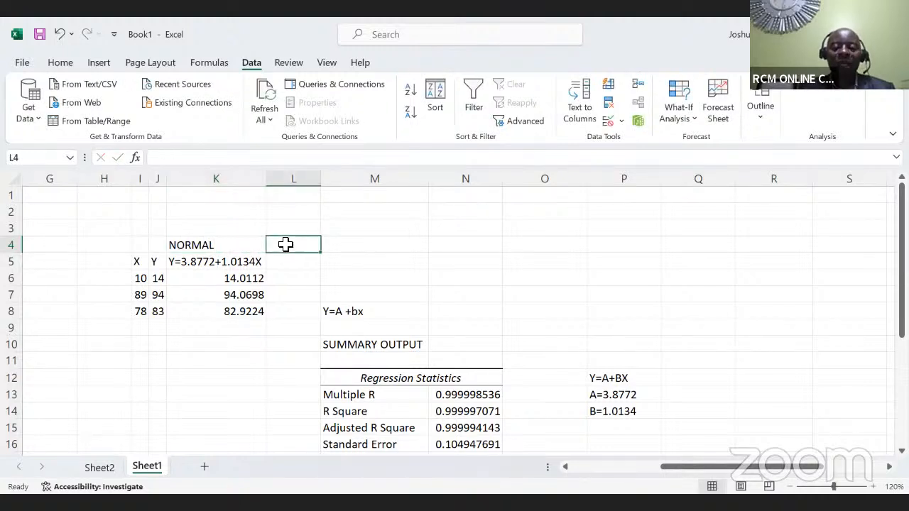
type("IO")
key("BackSpace")
key("BackSpace")
type("LOWER INTERVAL")
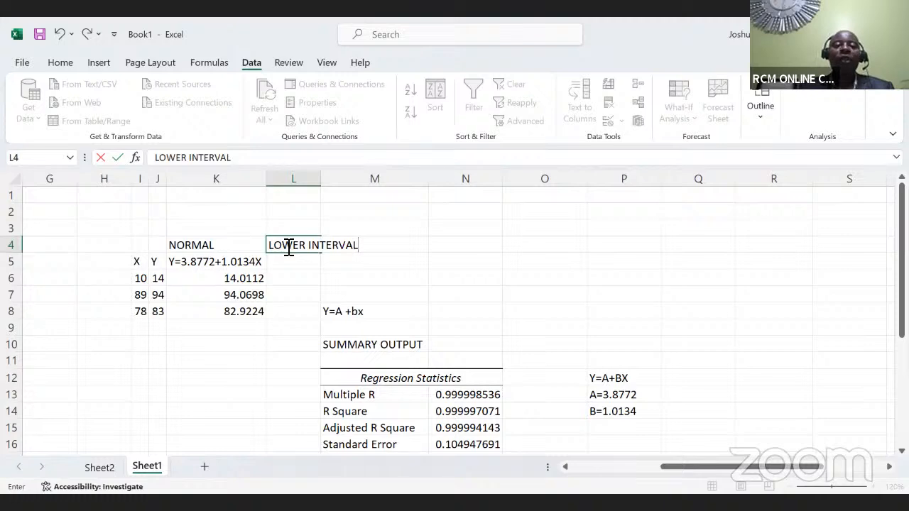
- Autofit all column widths again so the LOWER INTERVAL heading fits within column L
left_click(229, 311)
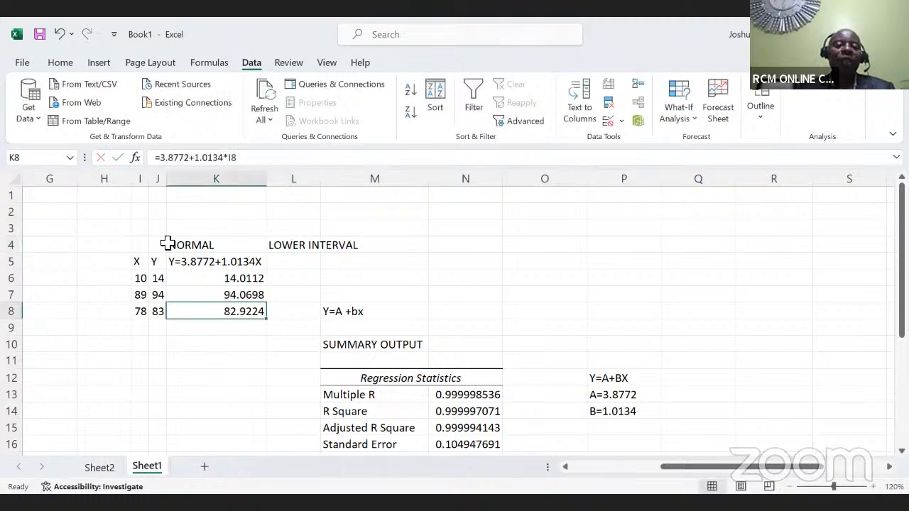
left_click(19, 184)
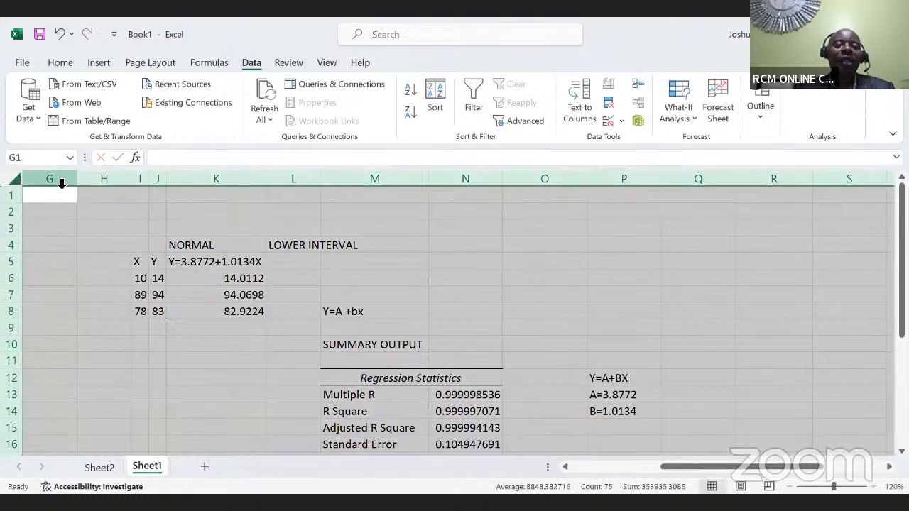
double_click(79, 179)
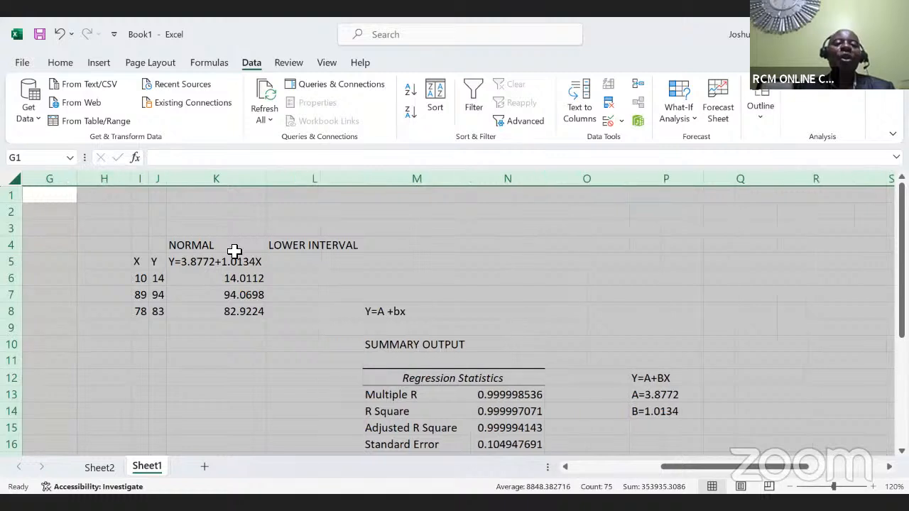
- Begin the lower-interval equation in cell L5 with the intercept's Lower 95% value, as Y=2.366+
left_click(283, 265)
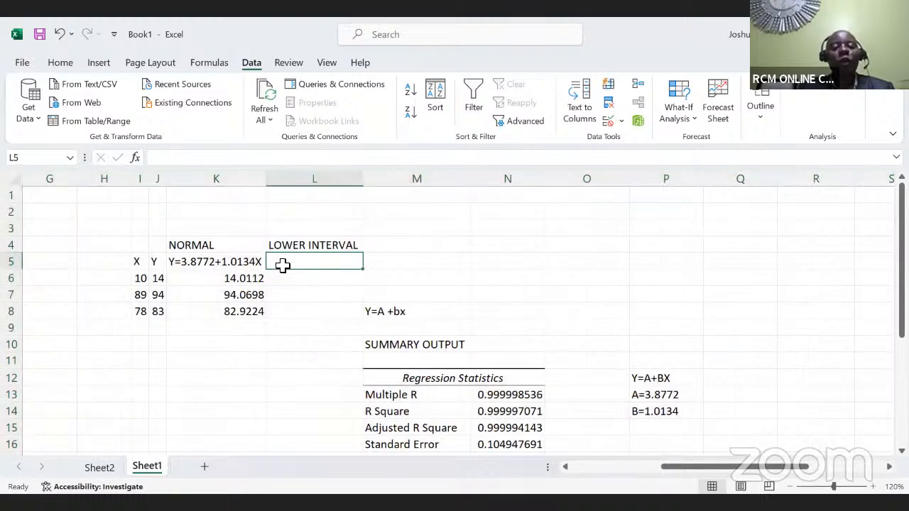
type("Y")
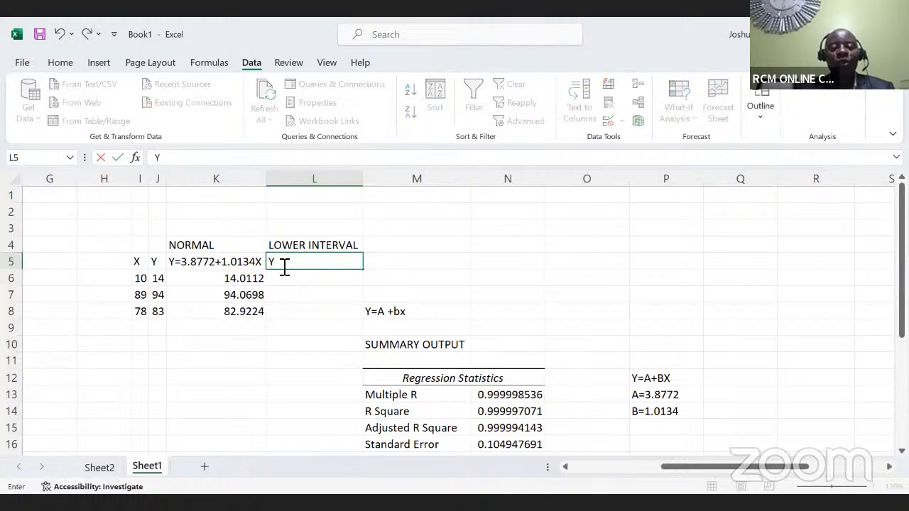
type("=")
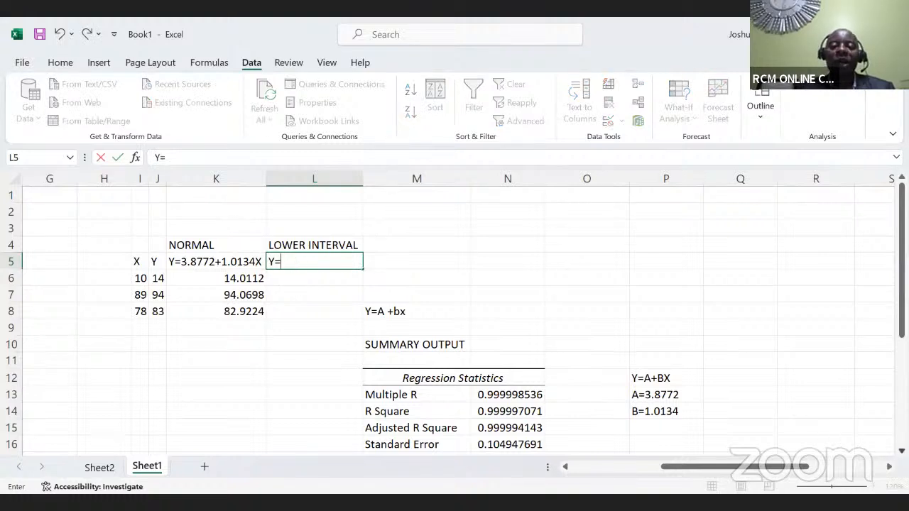
scroll(452, 319, "down", 3)
scroll(867, 437, "down", 3)
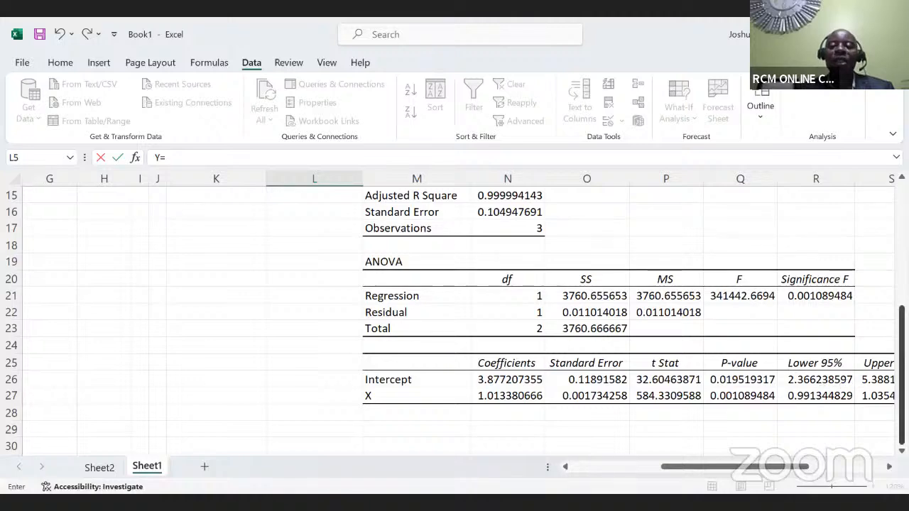
left_click_drag(902, 379, 902, 249)
type("2.3")
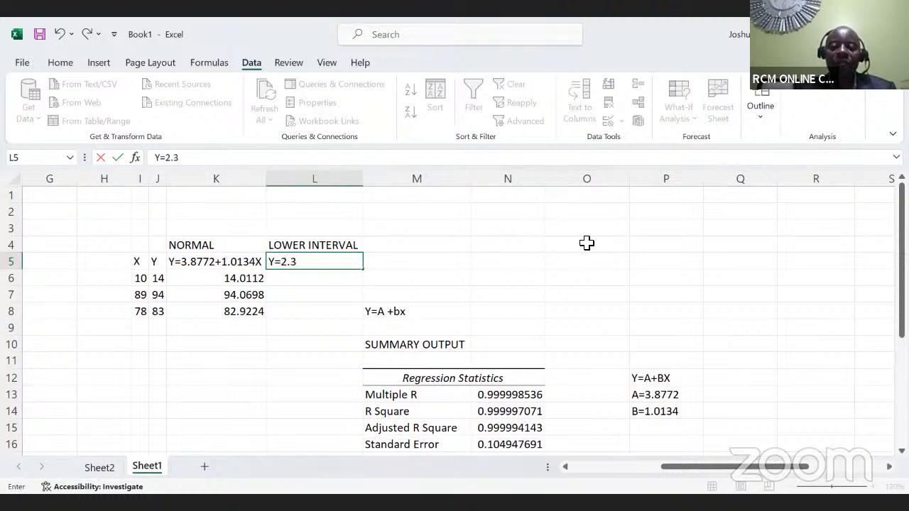
type("66")
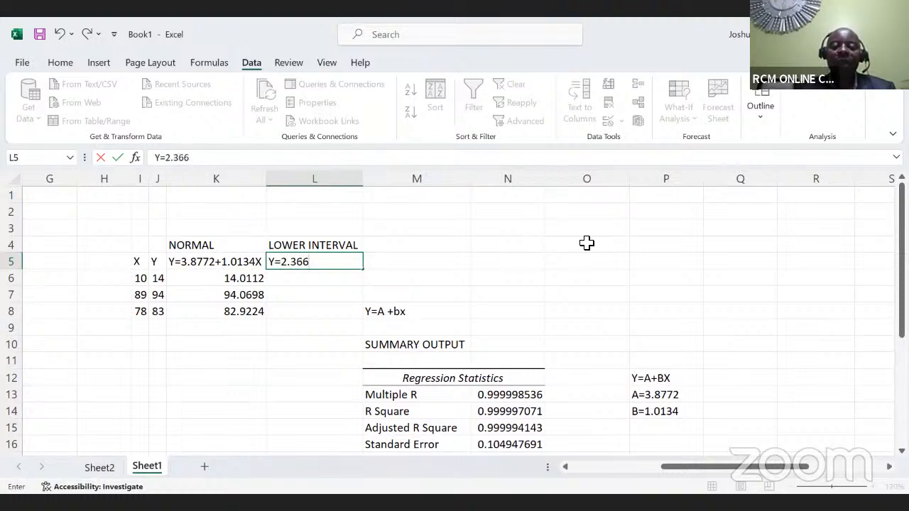
type("+")
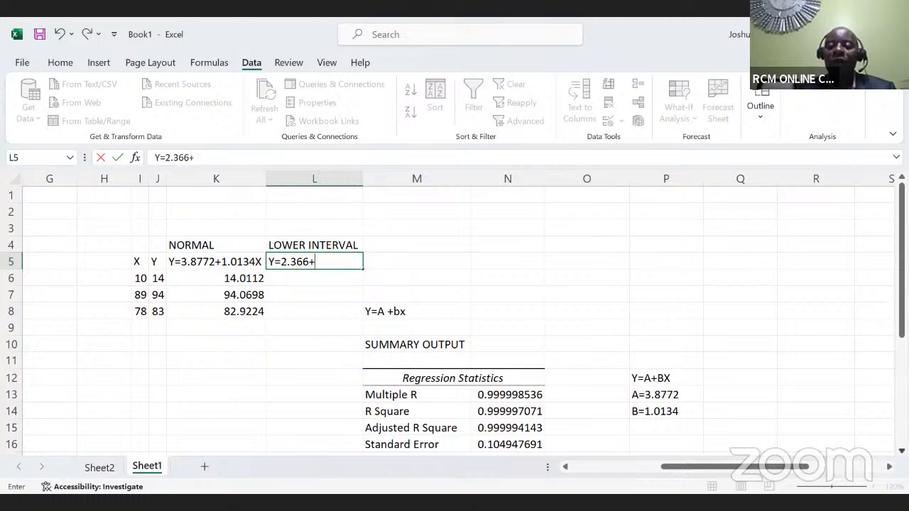
- Complete the equation in L5 with the X coefficient's Lower 95% value, adding 0.9913X after the plus sign
scroll(453, 318, "down", 2)
scroll(453, 318, "down", 3)
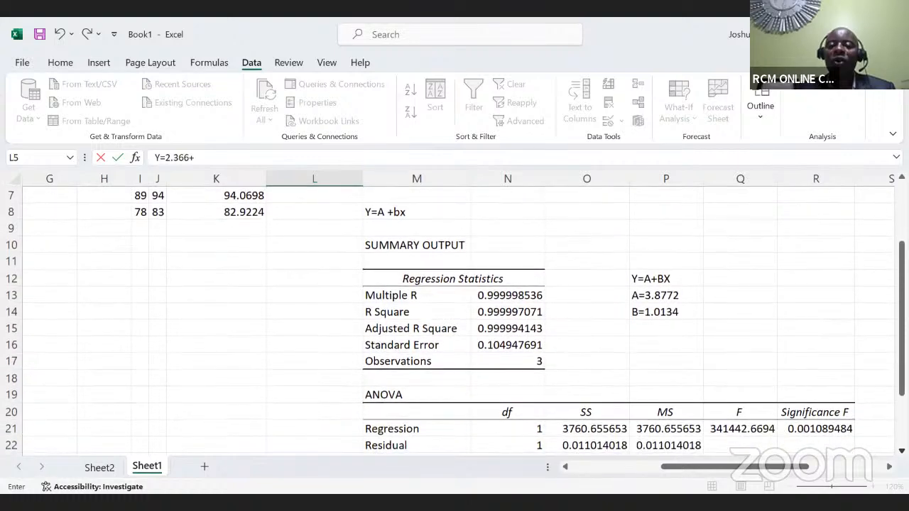
scroll(812, 427, "down", 1)
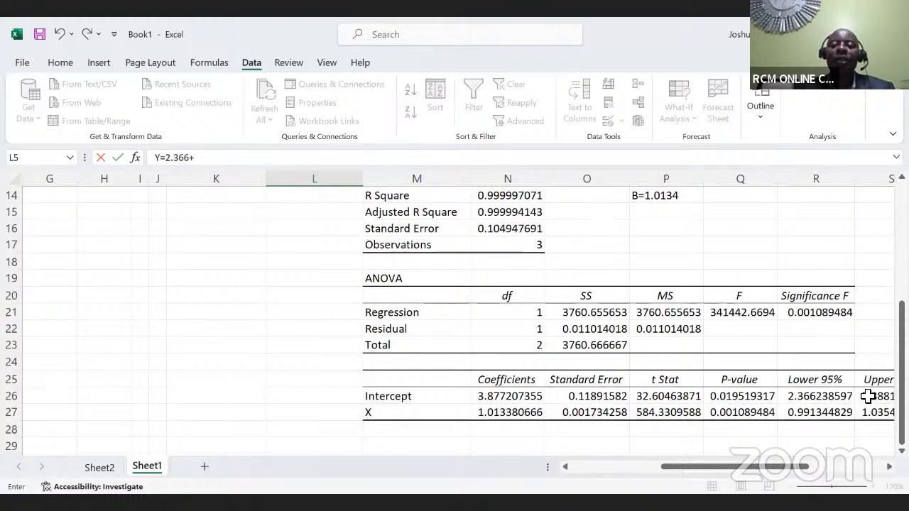
left_click_drag(901, 387, 902, 316)
type("0.1")
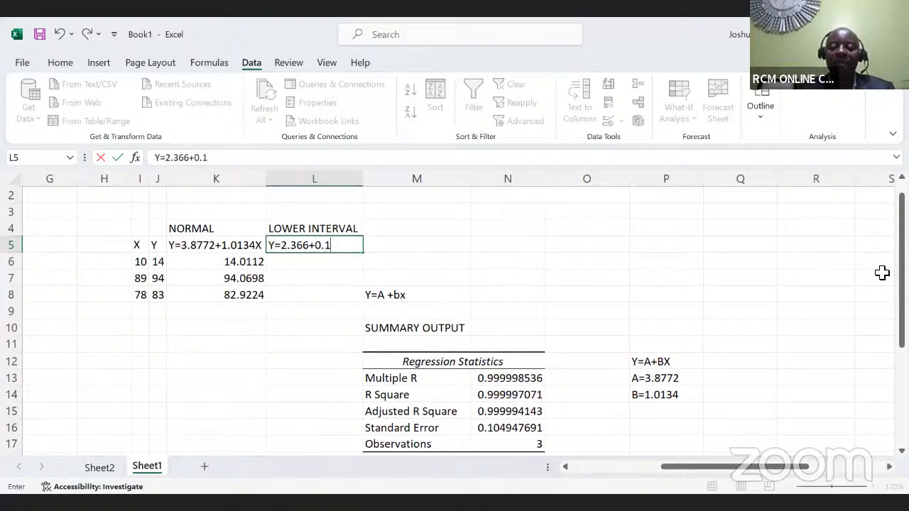
key("BackSpace")
type("991")
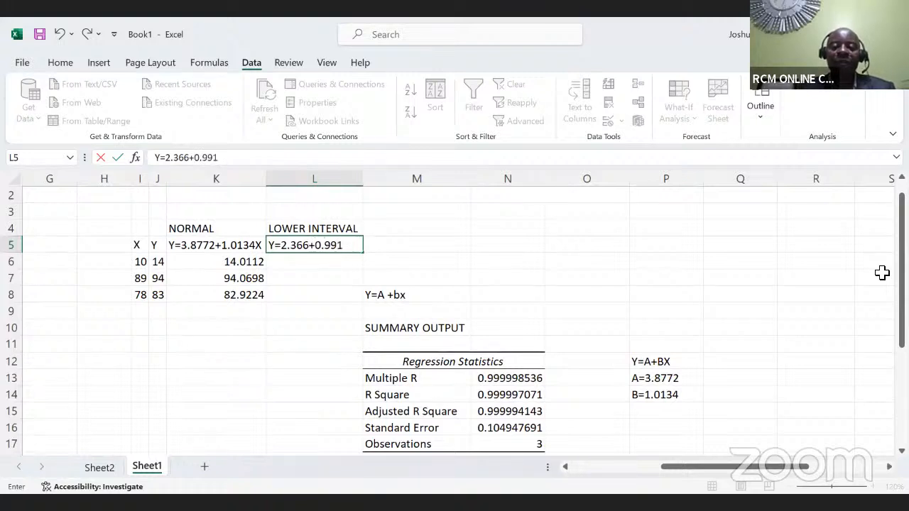
type("3")
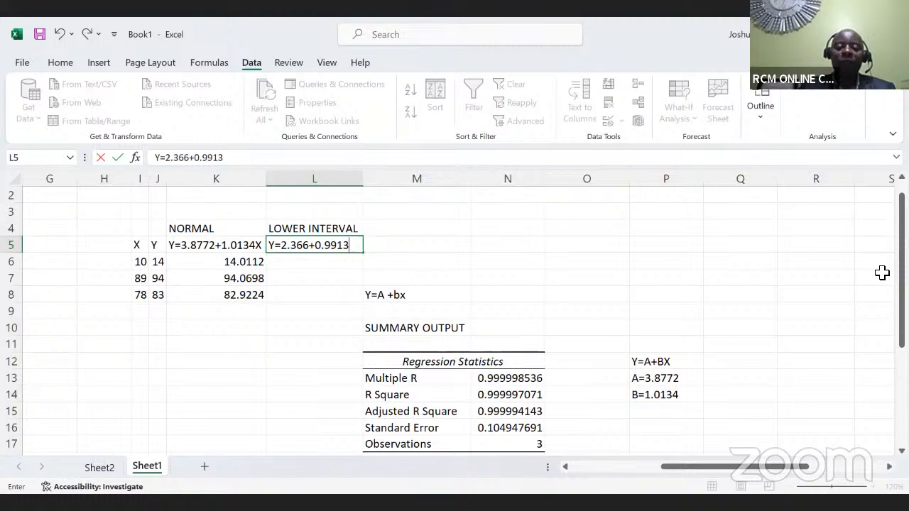
type("X")
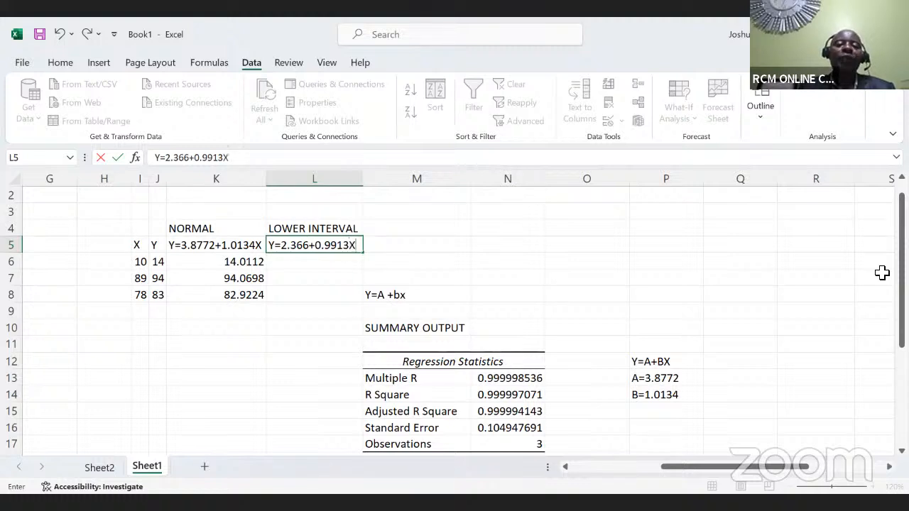
- Calculate the lower-interval Y in cell L6 with the formula =2.366+0.9913*I6 and fill it down to L8
left_click(295, 268)
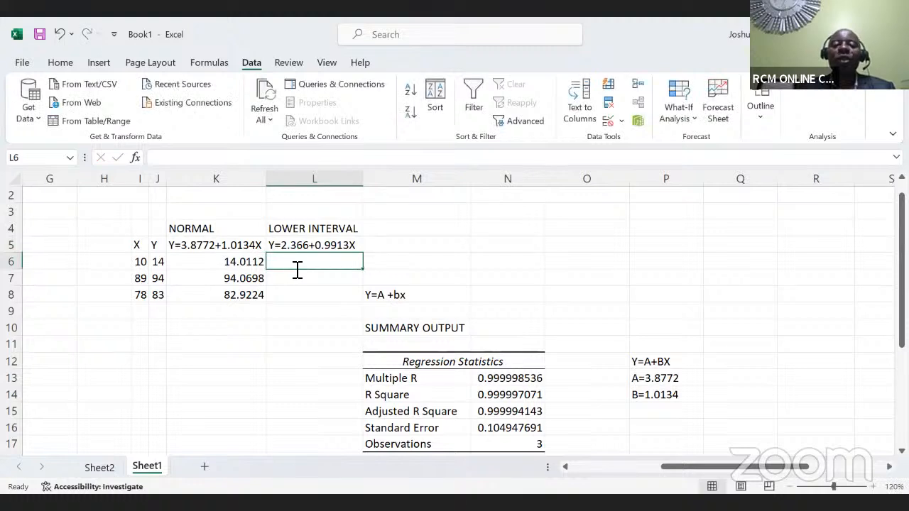
type("=2.366")
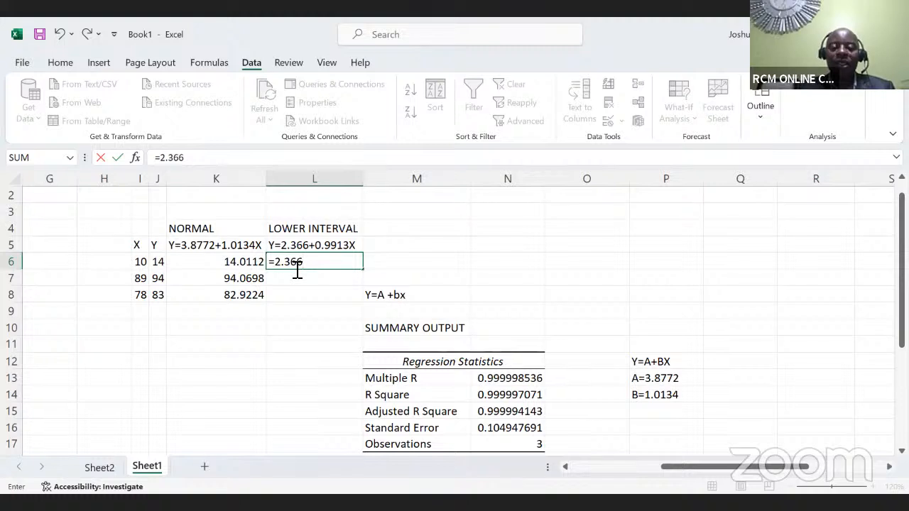
type("+0.99")
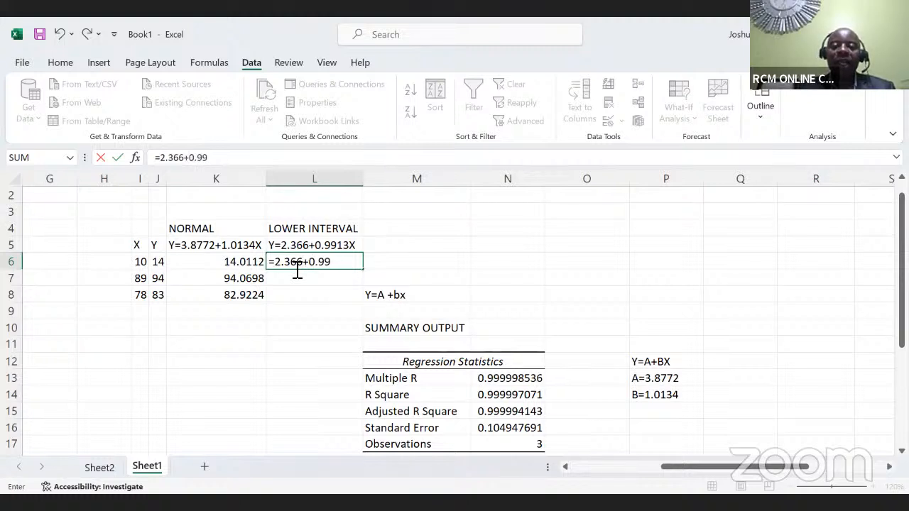
type("13")
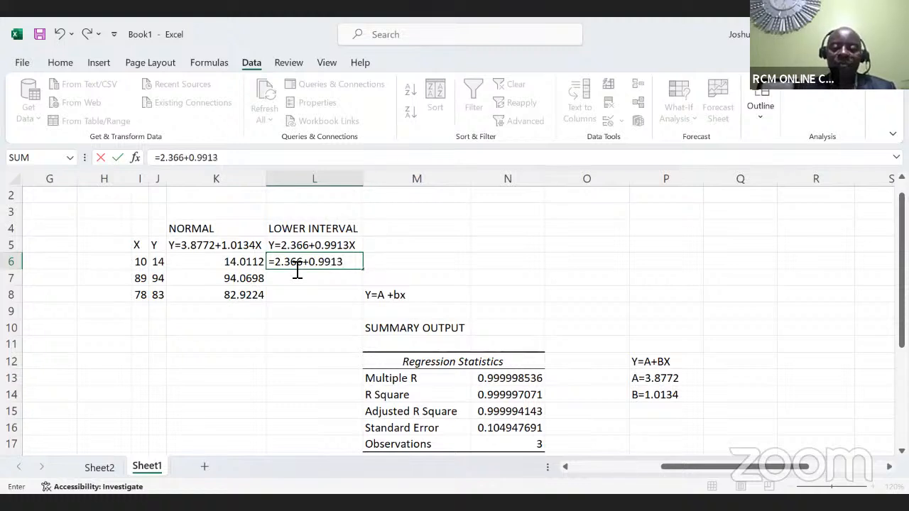
type("*")
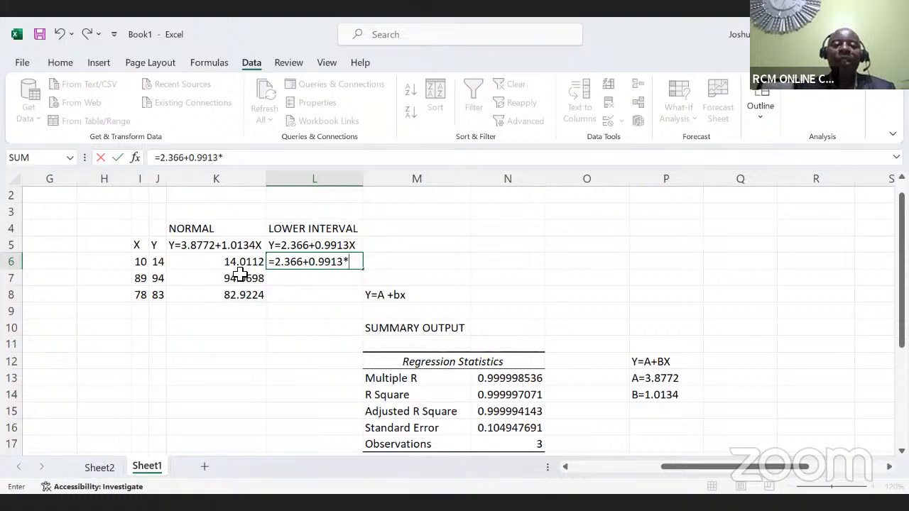
left_click(141, 262)
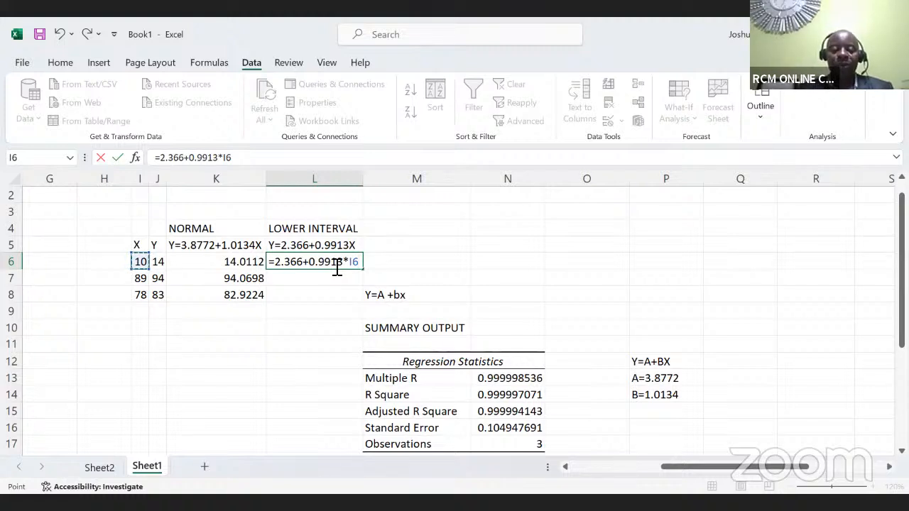
key("ctrl+Return")
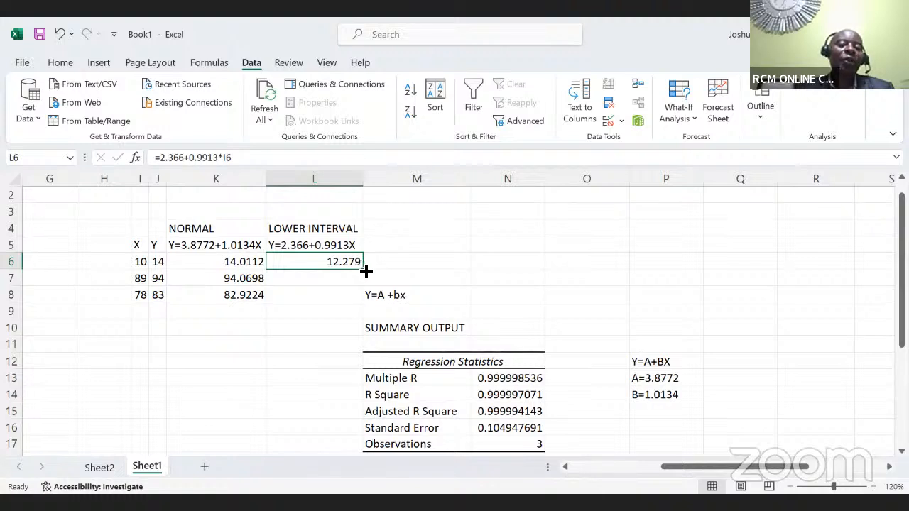
double_click(364, 269)
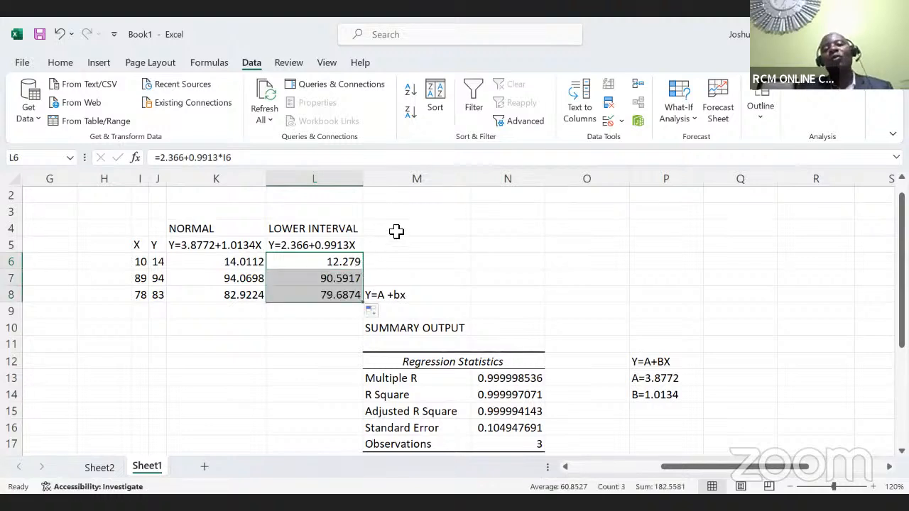